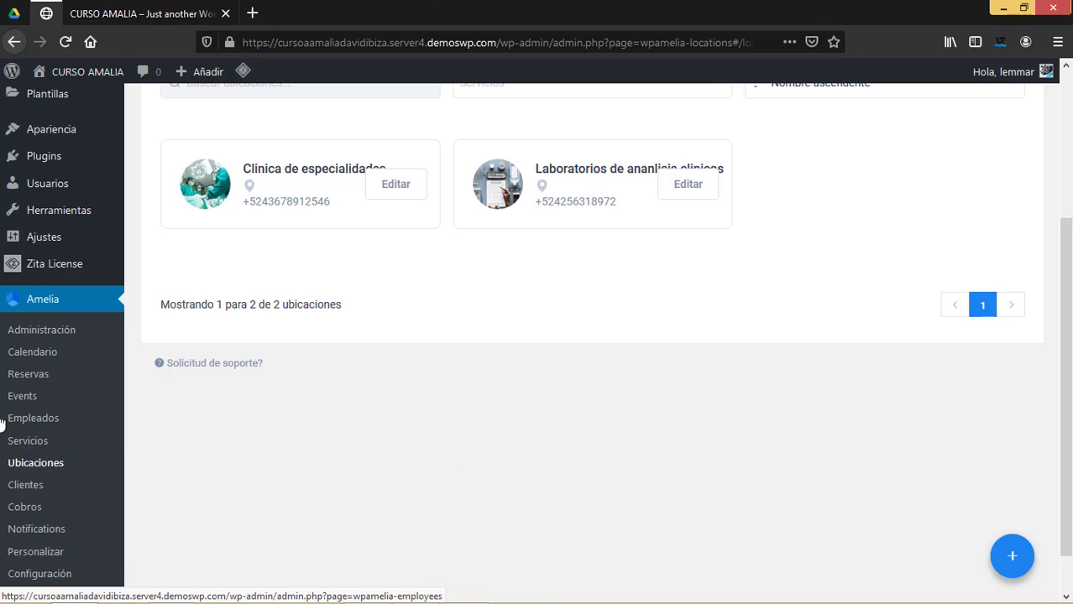
Open Amelia's Clientes page from the WordPress sidebar.
left_click(35, 488)
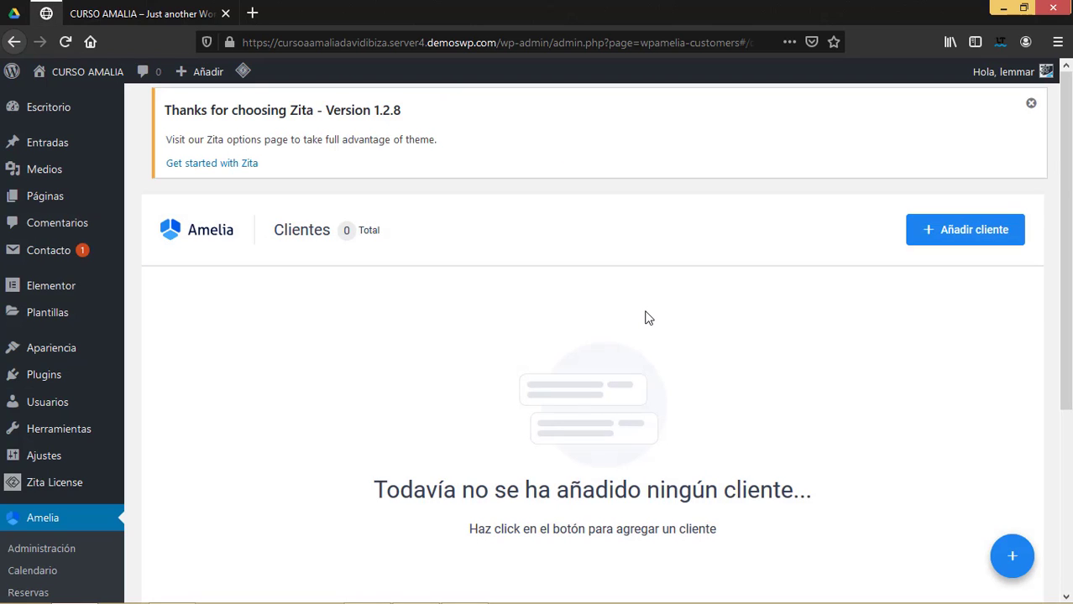
Start a new customer and enter her first name, last name and e-mail address.
left_click(974, 231)
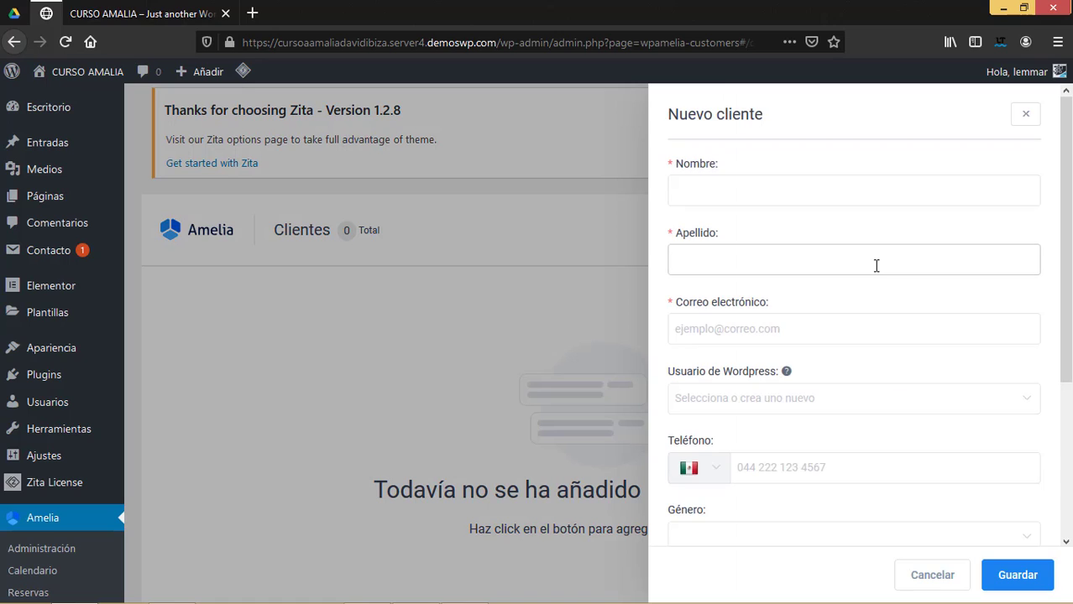
left_click(709, 202)
left_click(764, 256)
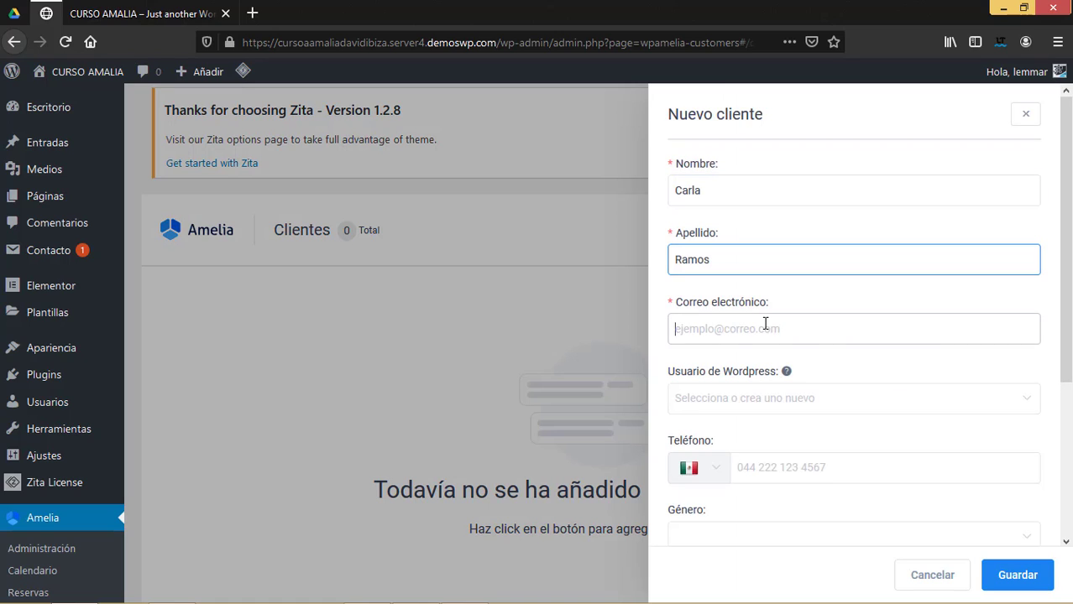
left_click(765, 326)
Choose Crear nuevo for the WordPress user, enter the phone number, and set gender to Female.
left_click(775, 404)
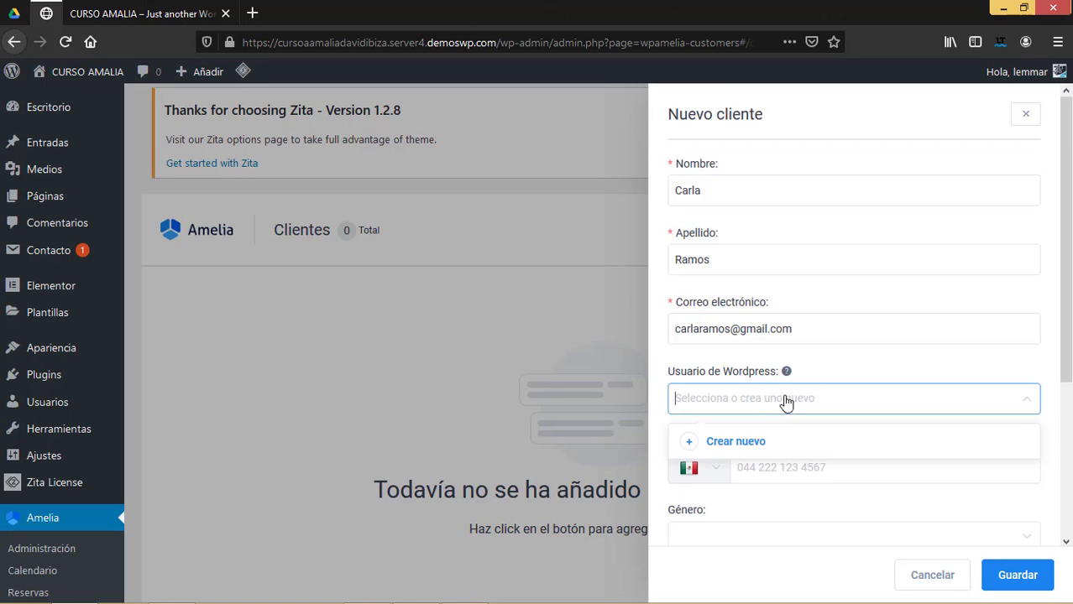
left_click(760, 443)
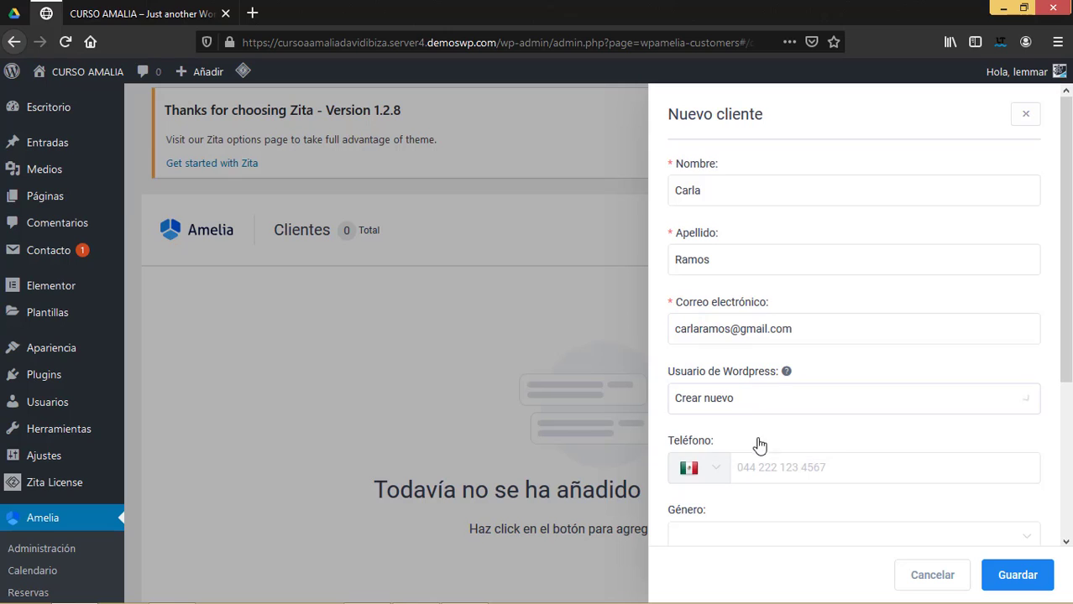
left_click(800, 469)
scroll(876, 319, "down", 3)
left_click(802, 311)
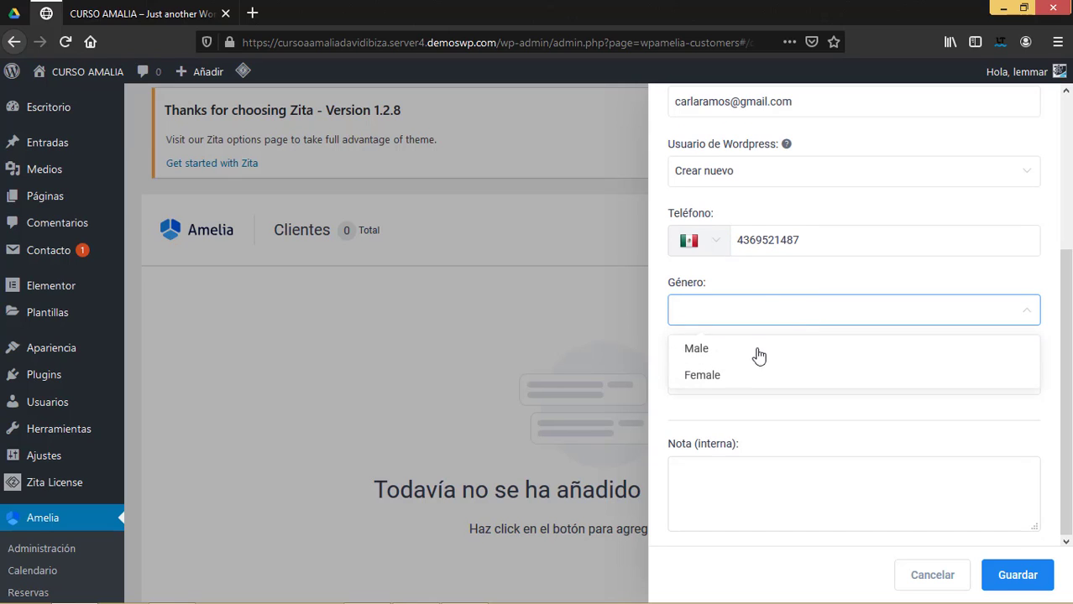
left_click(714, 377)
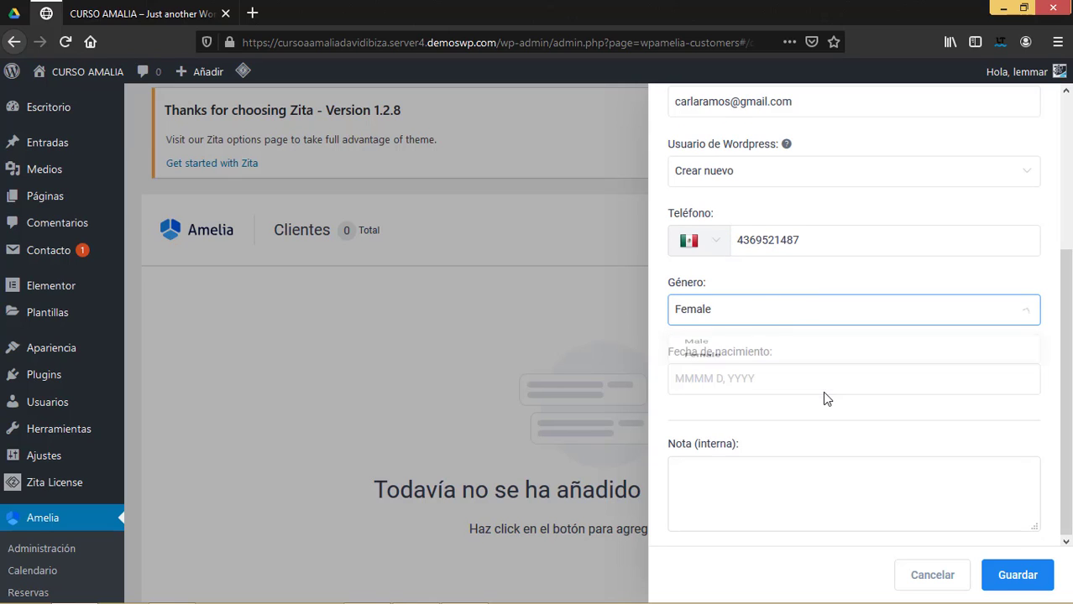
Set Fecha de nacimiento to mayo 13, 2004 using the calendar's year and month views.
left_click(732, 377)
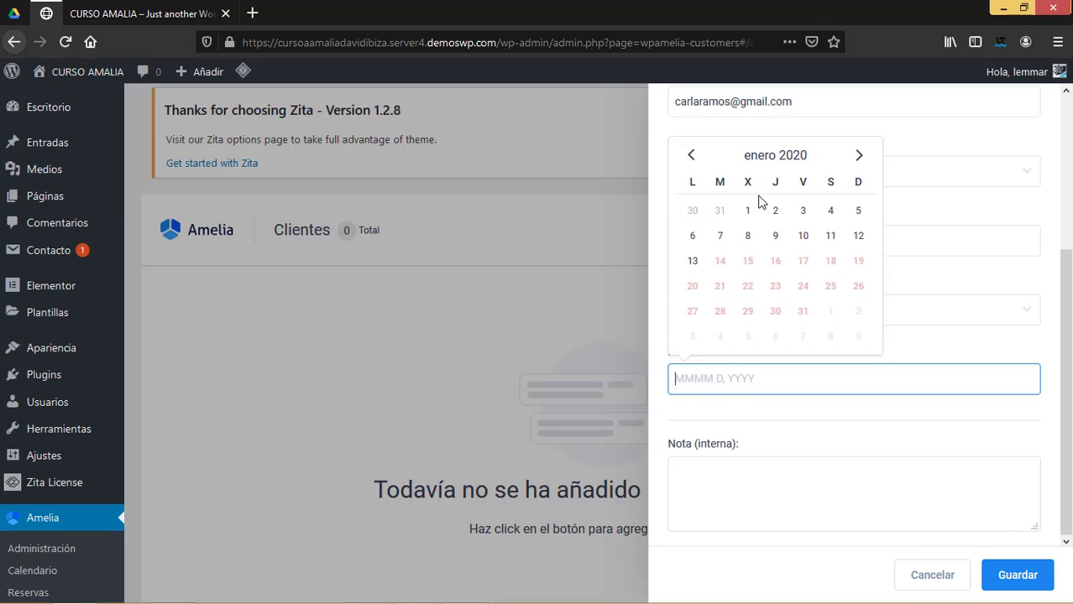
left_click(771, 158)
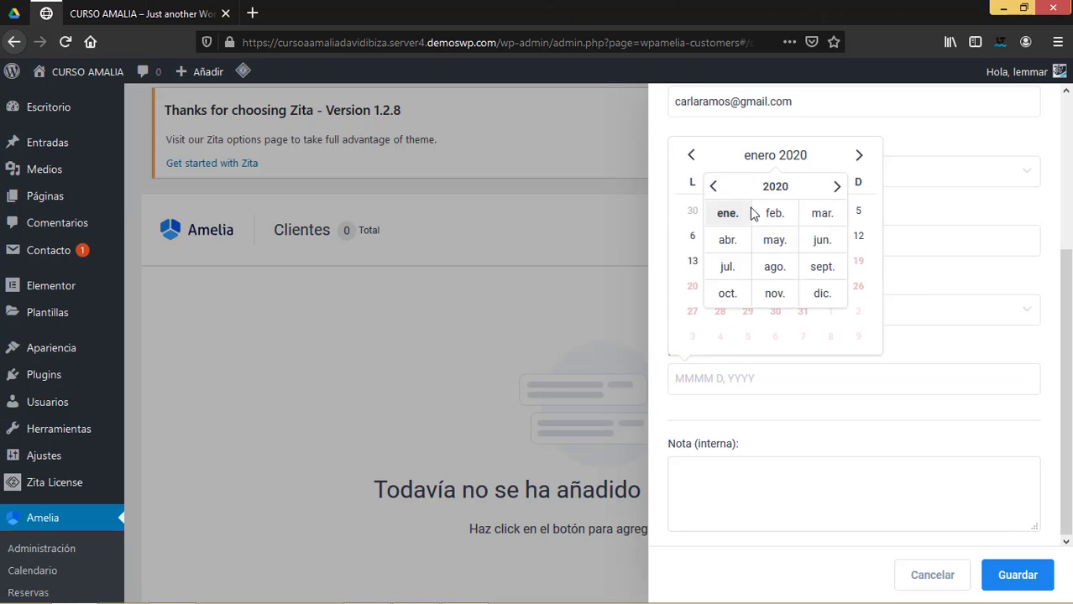
left_click(714, 186)
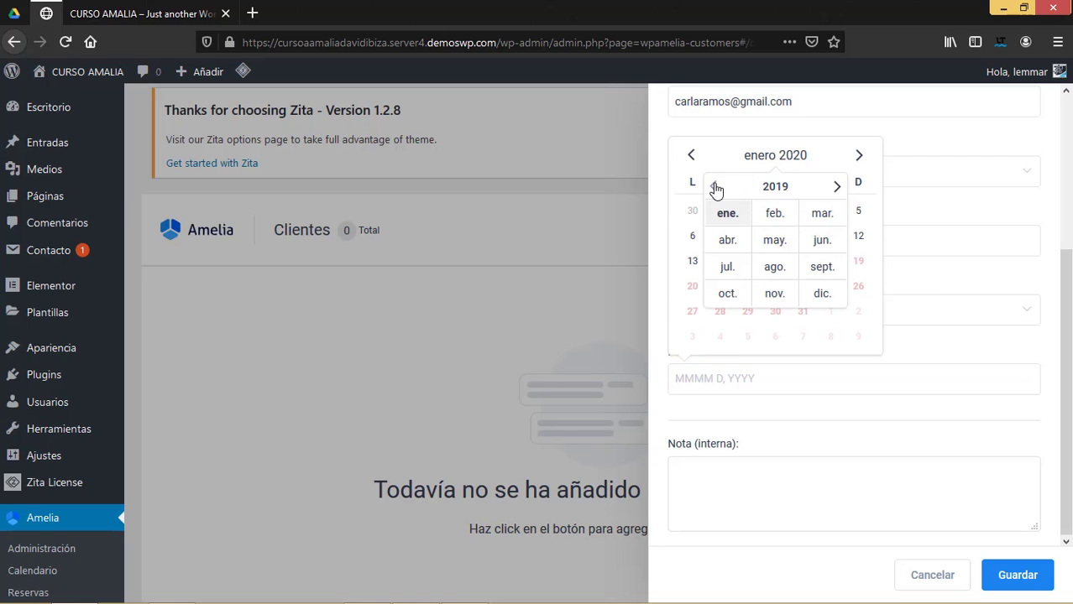
left_click(771, 189)
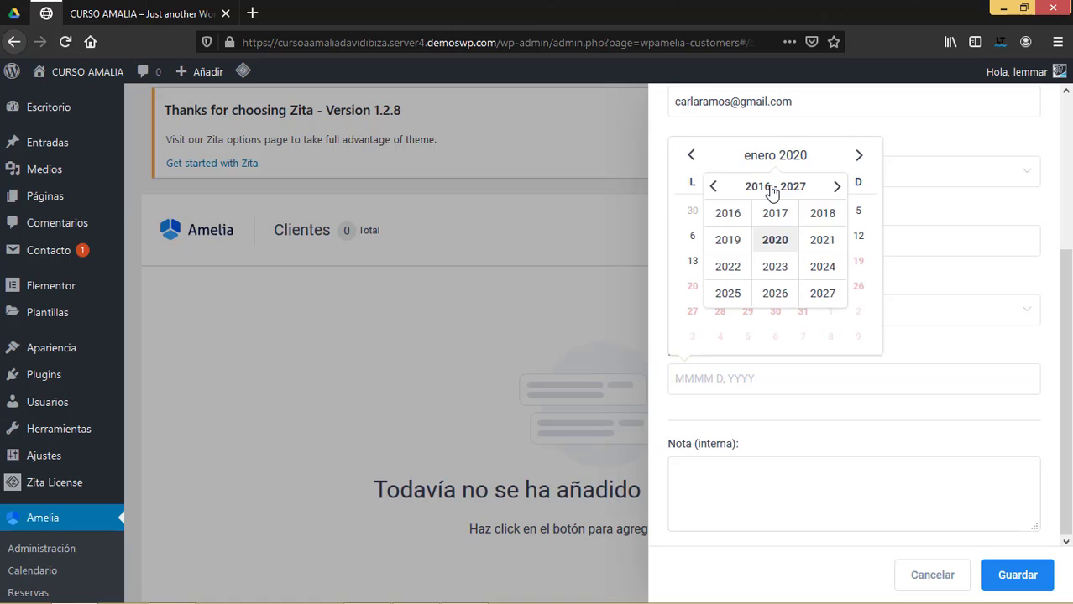
left_click(711, 193)
left_click(732, 222)
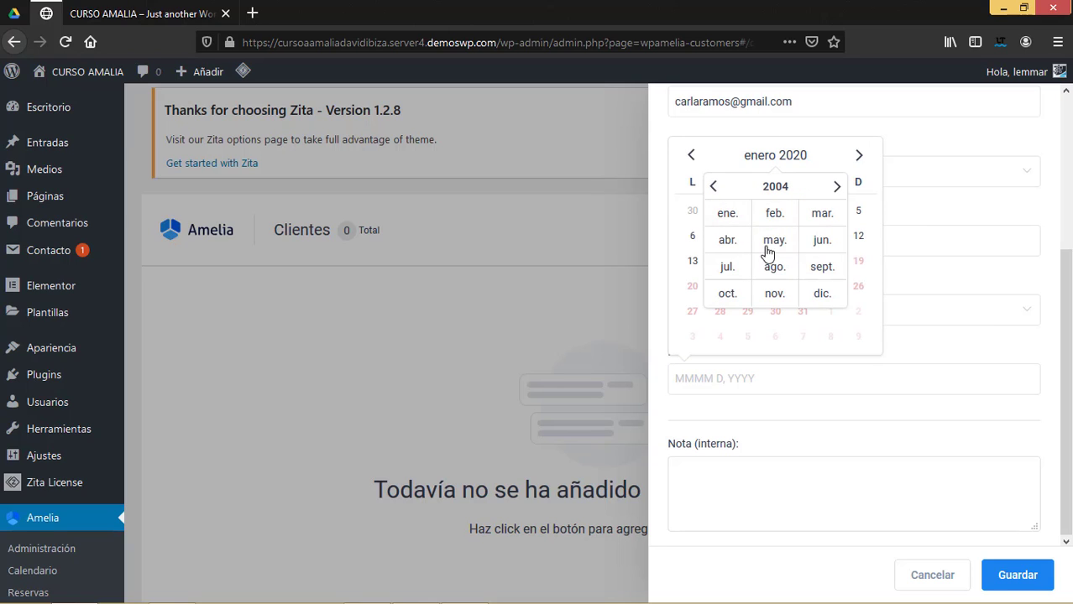
left_click(774, 243)
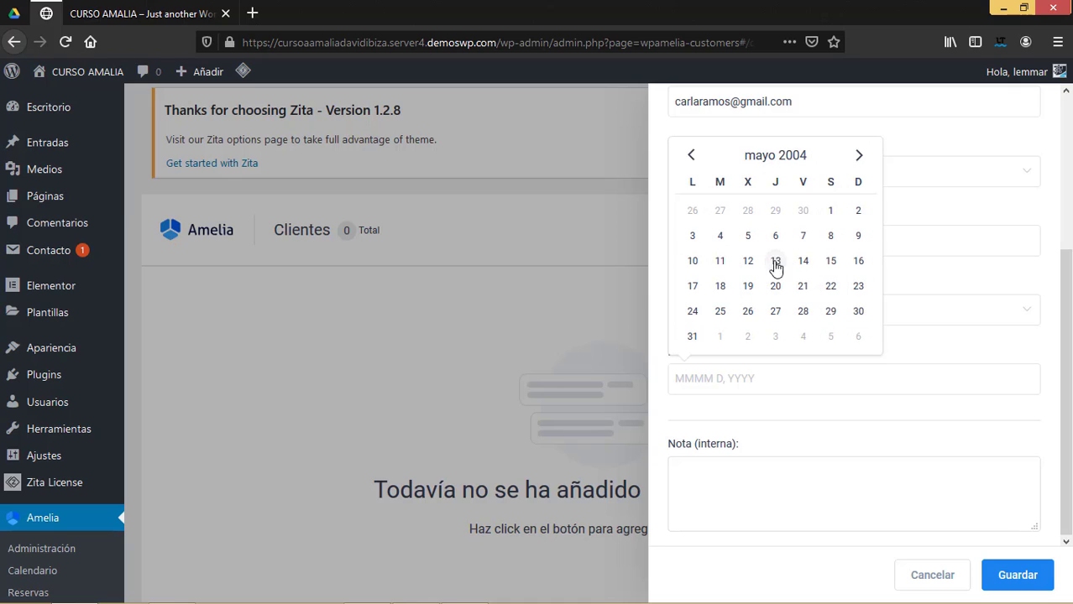
left_click(775, 267)
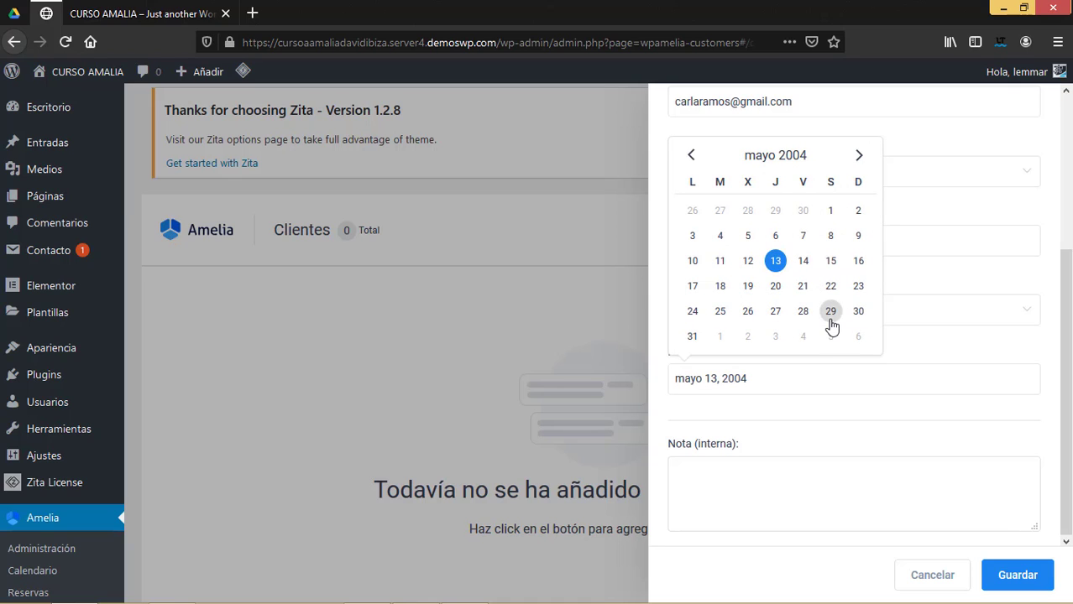
left_click(714, 487)
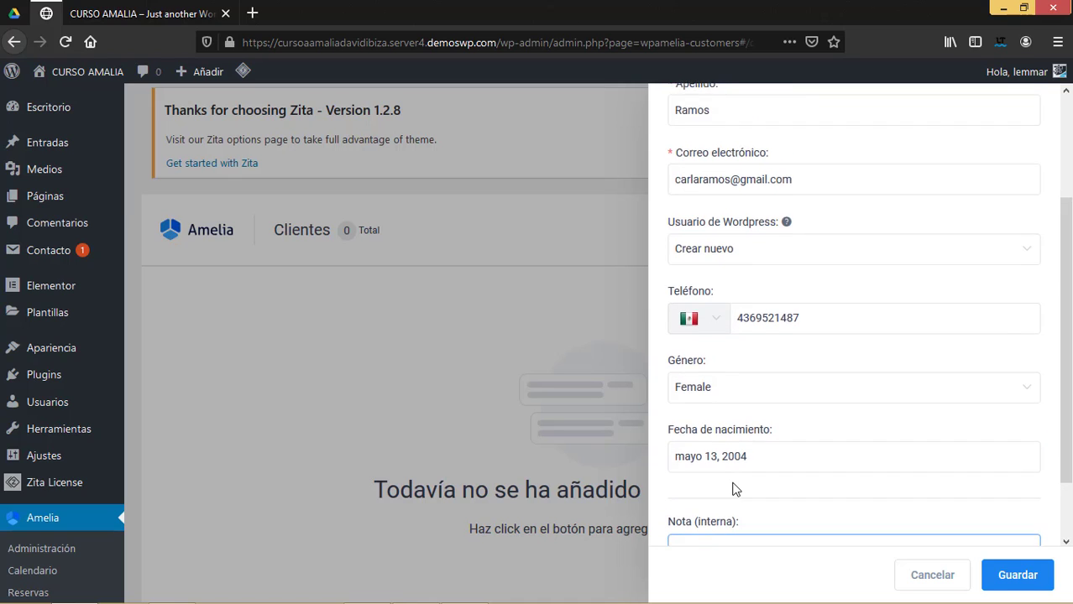
Type the internal note 'Paciente de psiquiatria', fixing a typo along the way.
type("Paciente, rec")
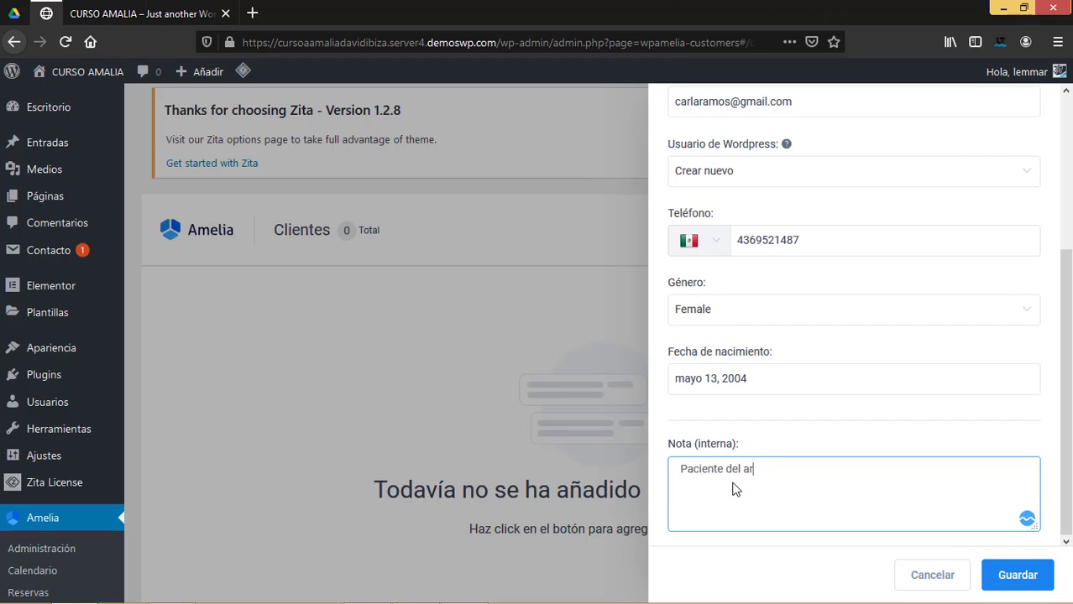
type("ea d")
key("BackSpace")
key("BackSpace")
key("BackSpace")
key("BackSpace")
key("BackSpace")
key("BackSpace")
key("BackSpace")
key("BackSpace")
key("BackSpace")
type("psiquiatria")
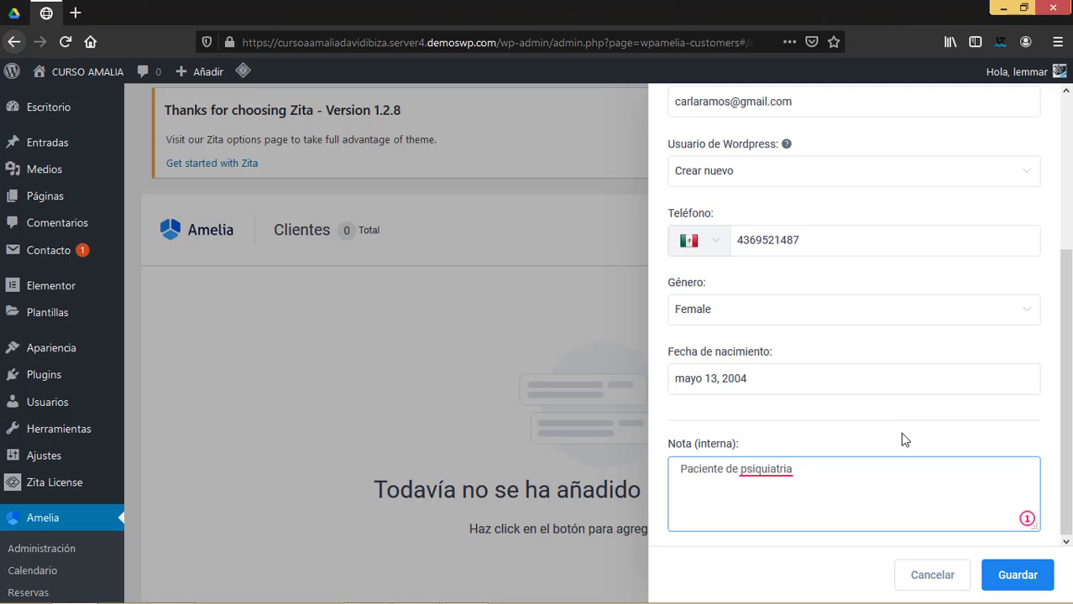
Review the form, save the customer, and start a second new customer.
scroll(900, 438, "up", 5)
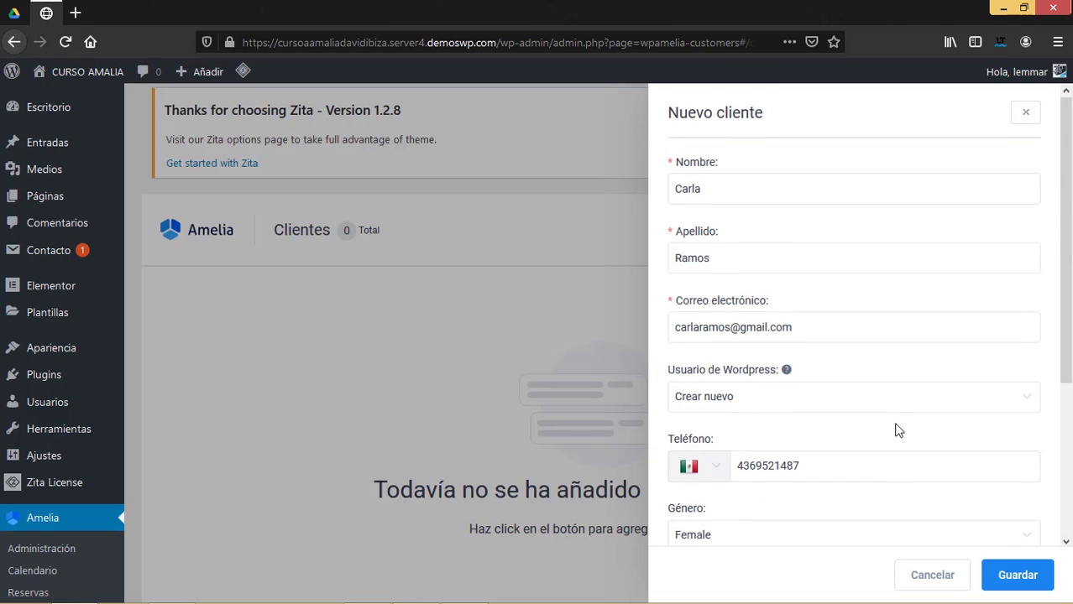
scroll(893, 429, "down", 5)
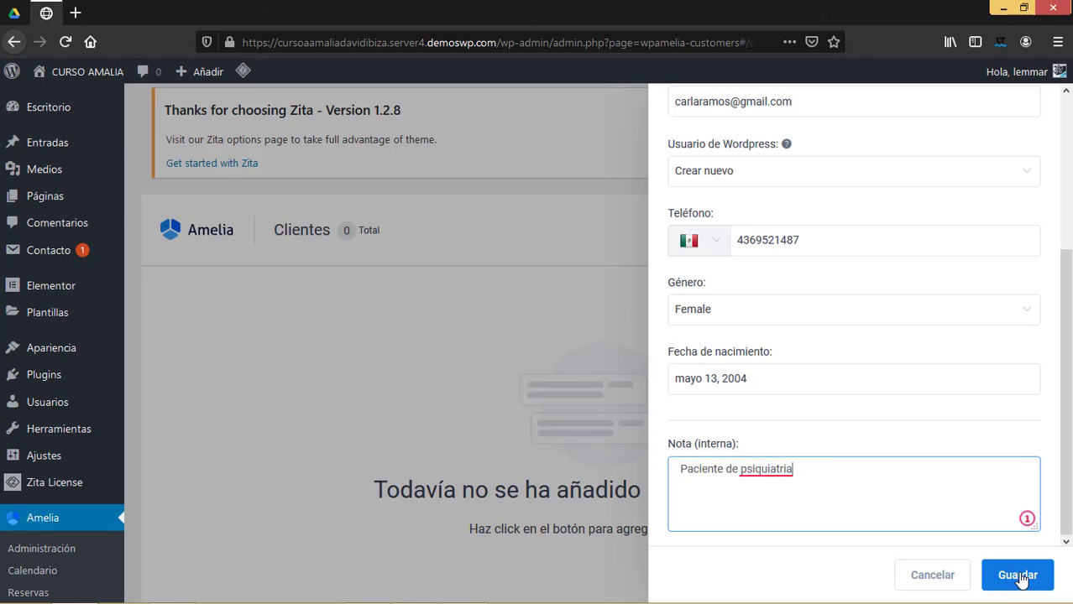
scroll(978, 489, "up", 5)
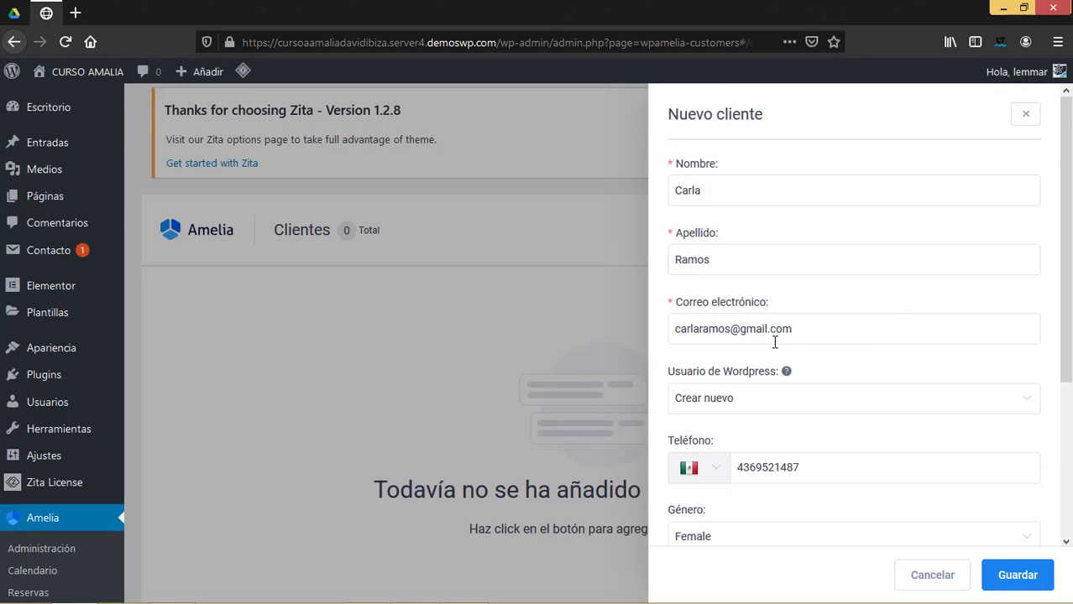
scroll(823, 404, "down", 3)
scroll(826, 413, "up", 3)
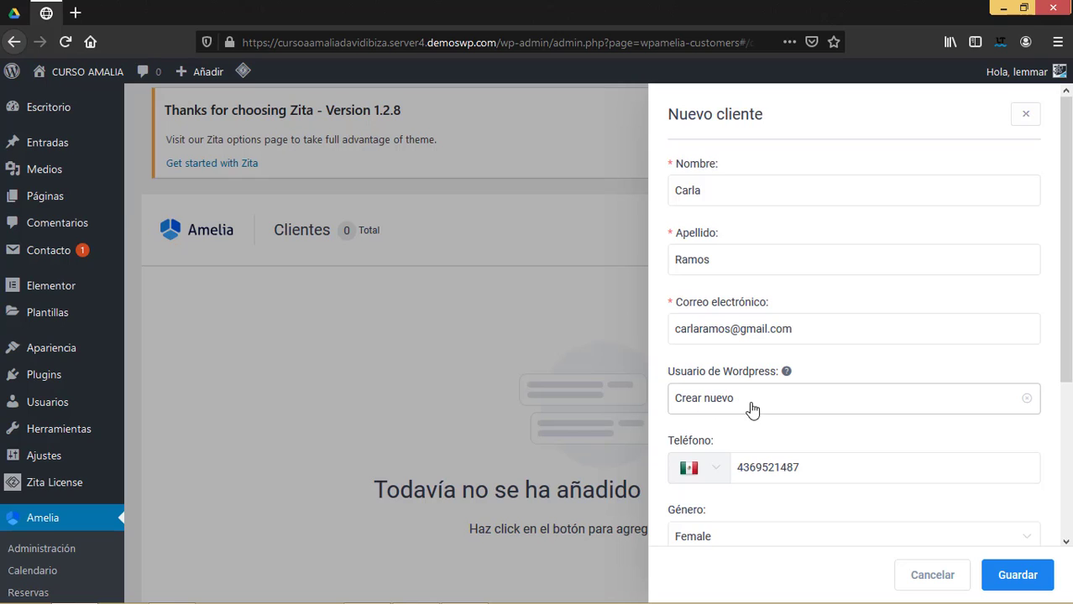
scroll(819, 409, "down", 1)
scroll(819, 409, "down", 2)
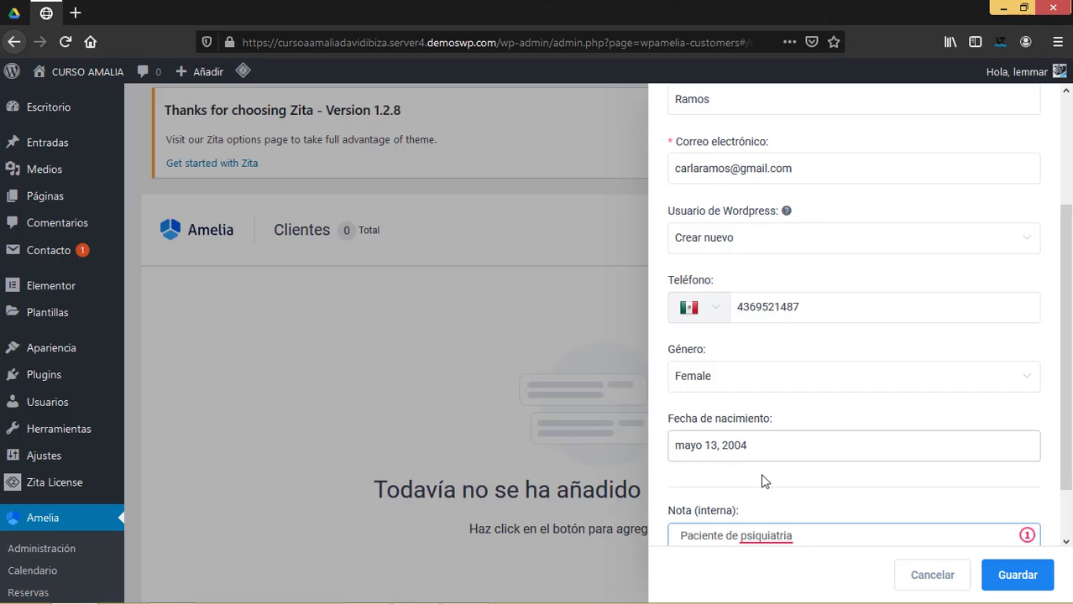
scroll(780, 496, "down", 1)
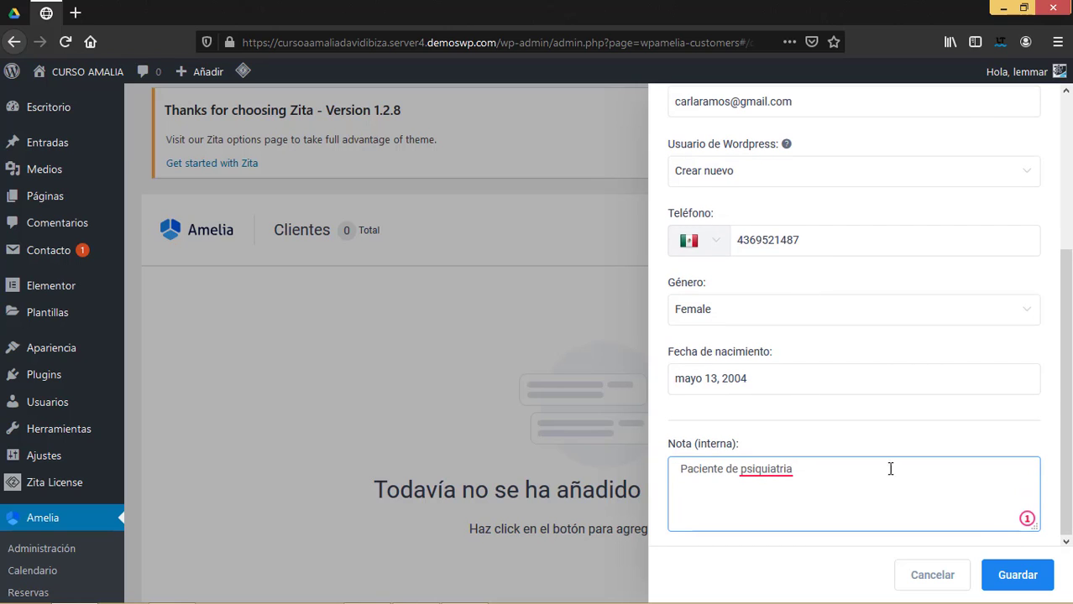
left_click(1013, 575)
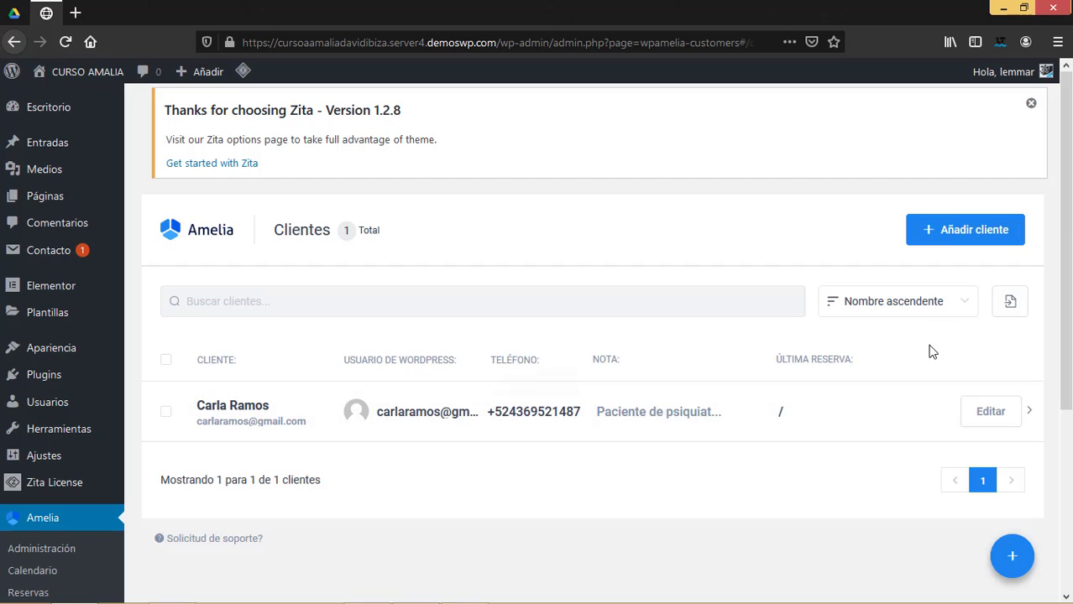
left_click(954, 232)
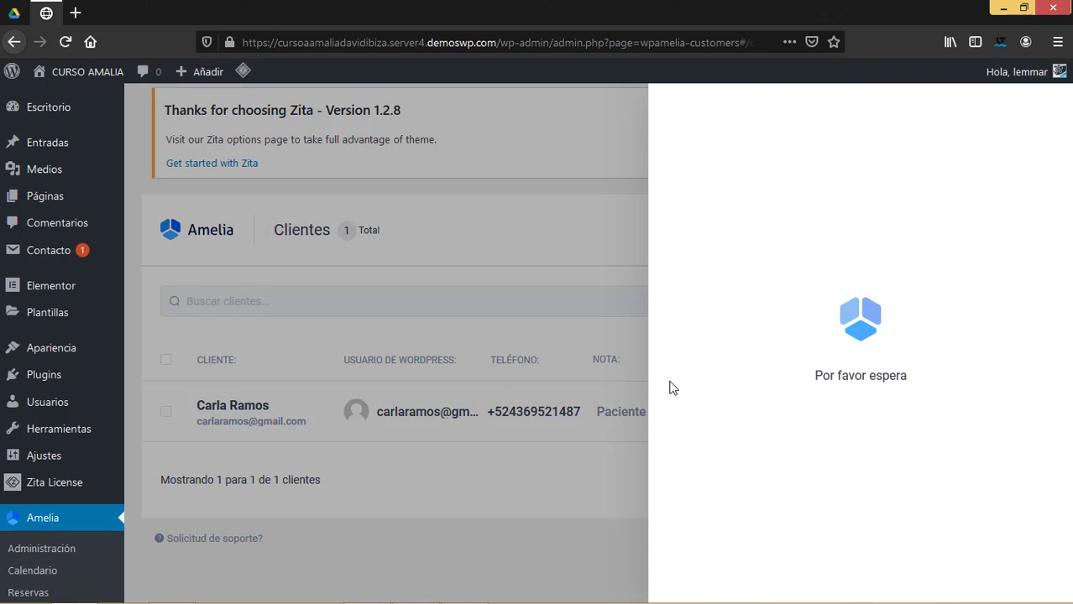
Enter the second customer's first name, last name and e-mail address.
left_click(680, 192)
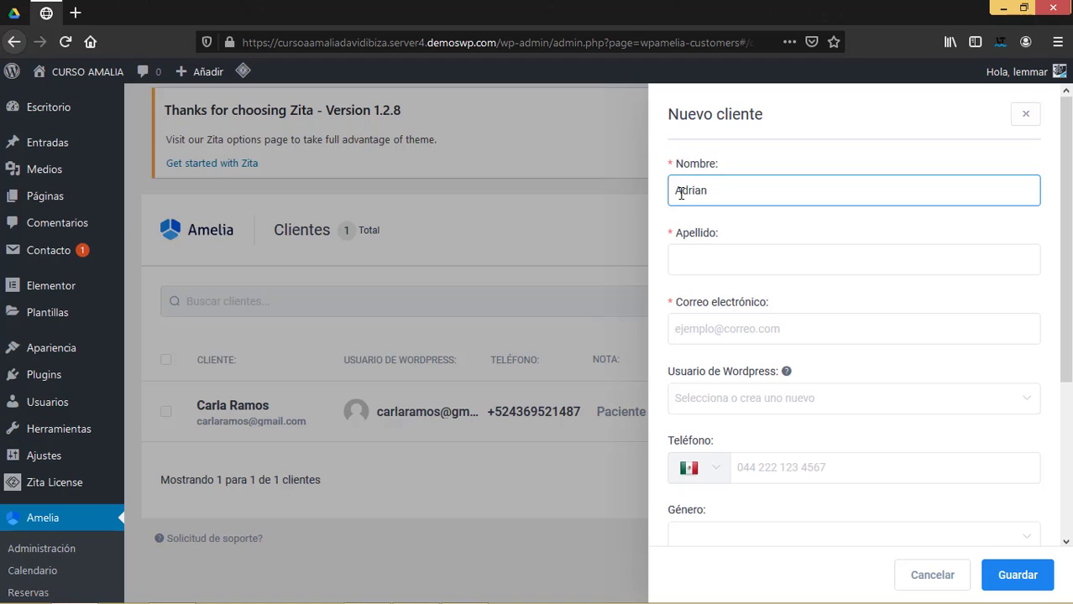
key("Tab")
type("Martinez")
left_click(732, 333)
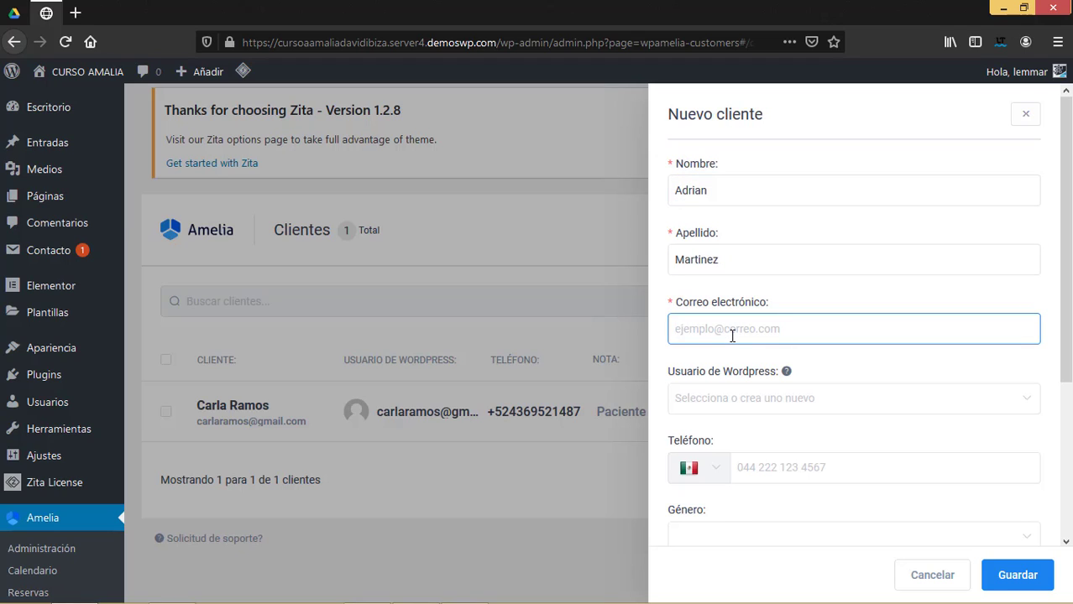
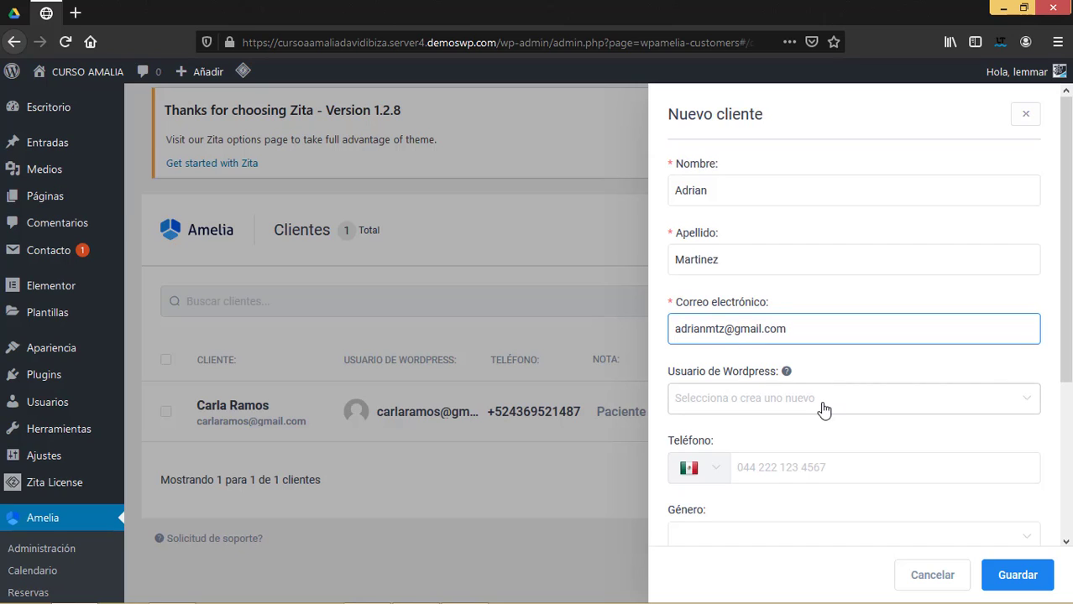
Choose Crear nuevo for the WordPress user, enter the phone number, and set gender to Male.
left_click(819, 401)
left_click(736, 442)
left_click(797, 464)
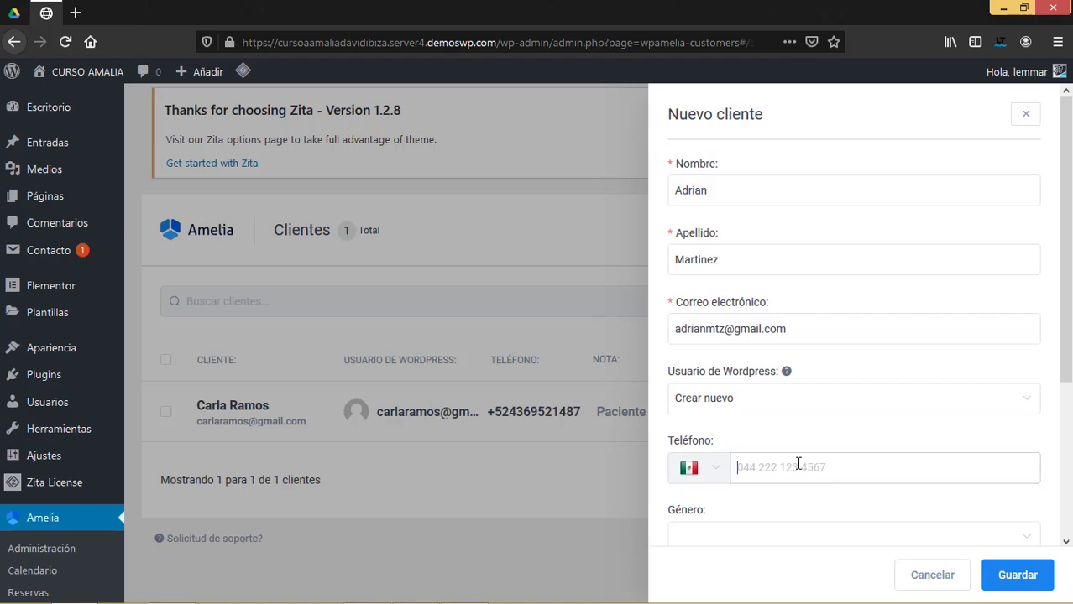
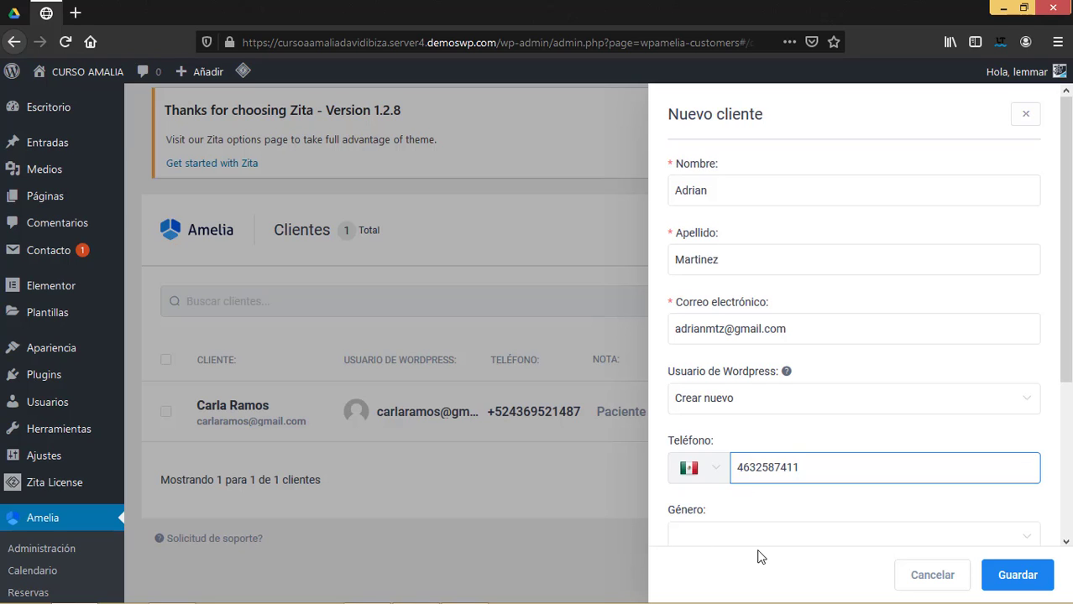
left_click(760, 549)
scroll(760, 548, "down", 1)
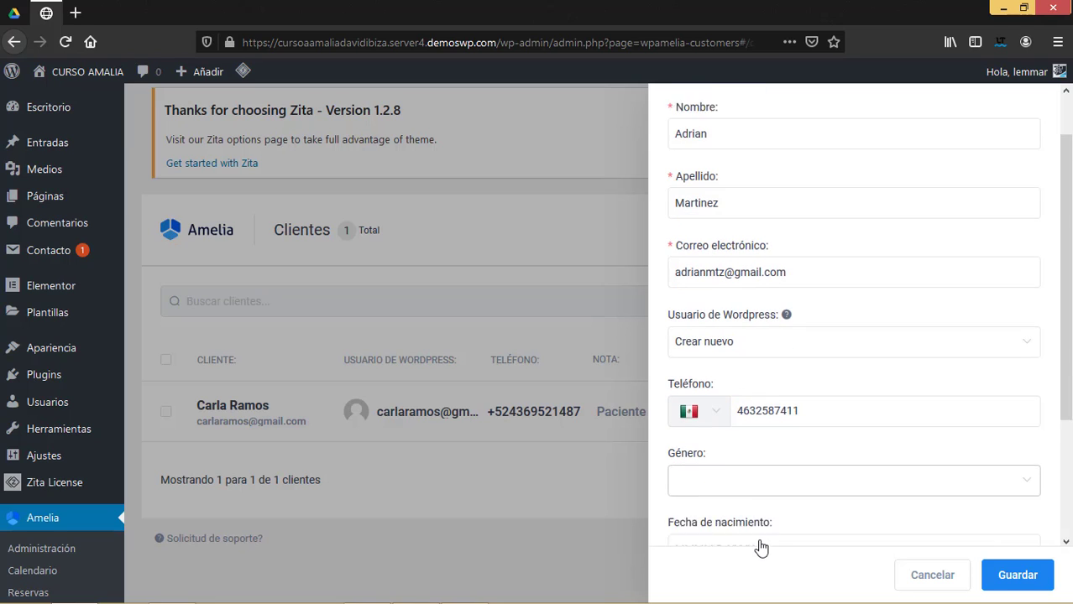
left_click(732, 464)
left_click(723, 502)
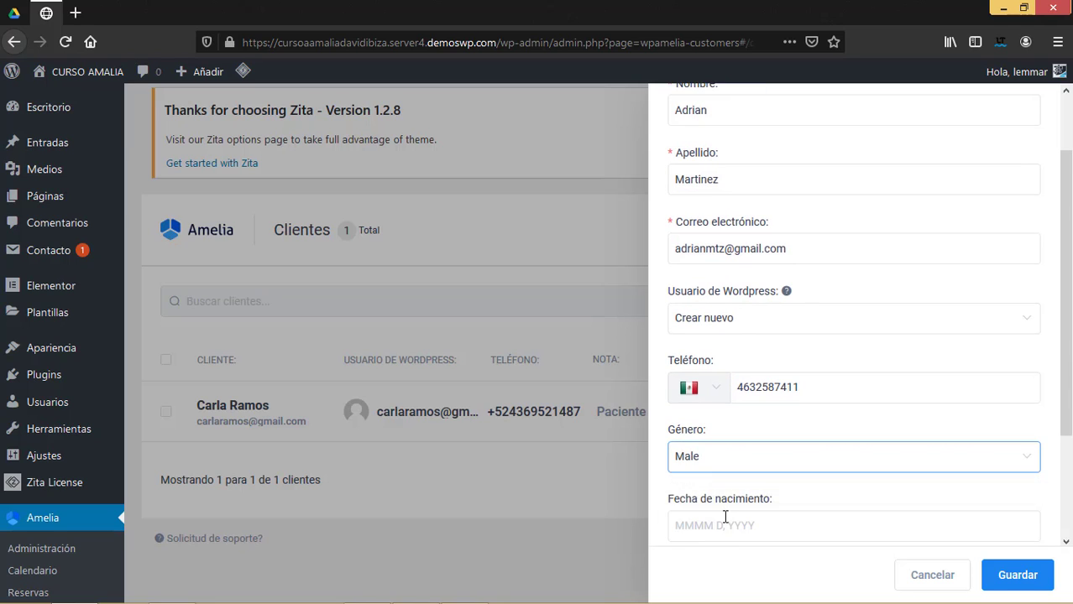
left_click(725, 523)
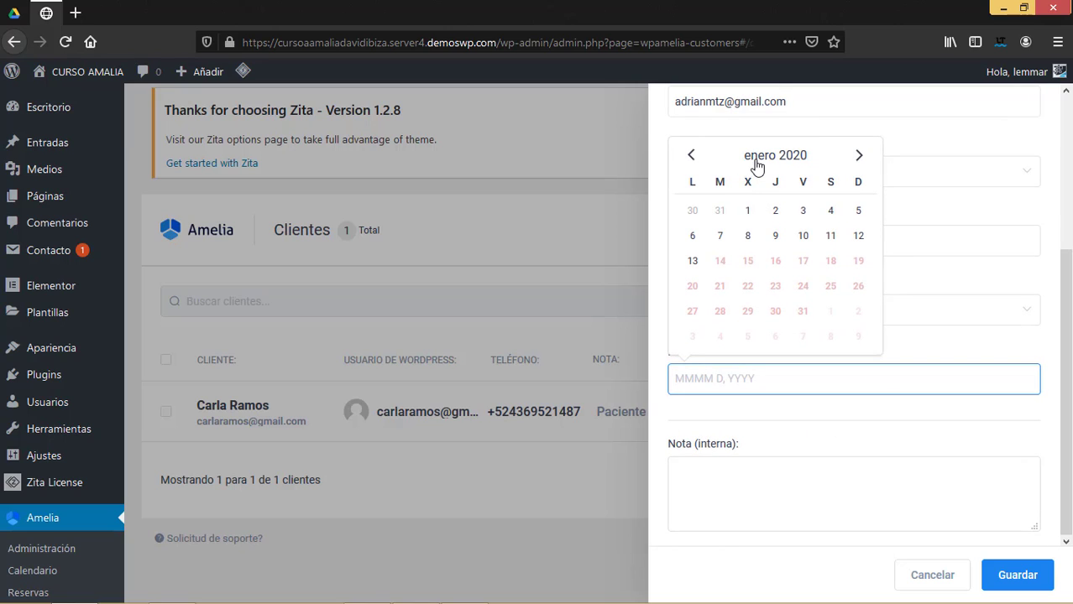
Pick agosto 25, 2000 as the birth date, paging the years back to 1992–2003.
left_click(755, 160)
left_click(773, 188)
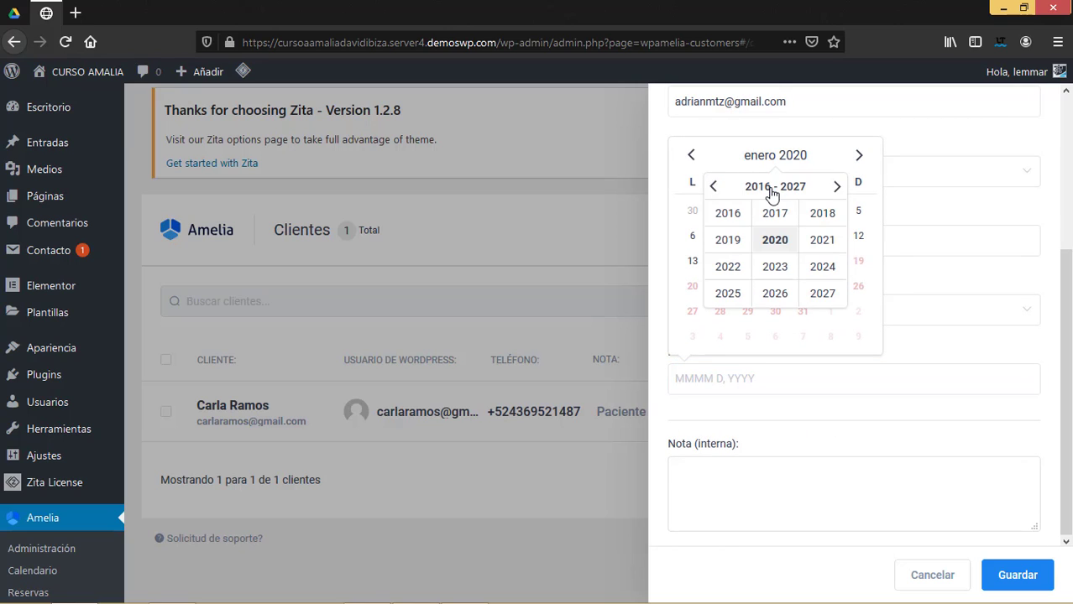
left_click(715, 190)
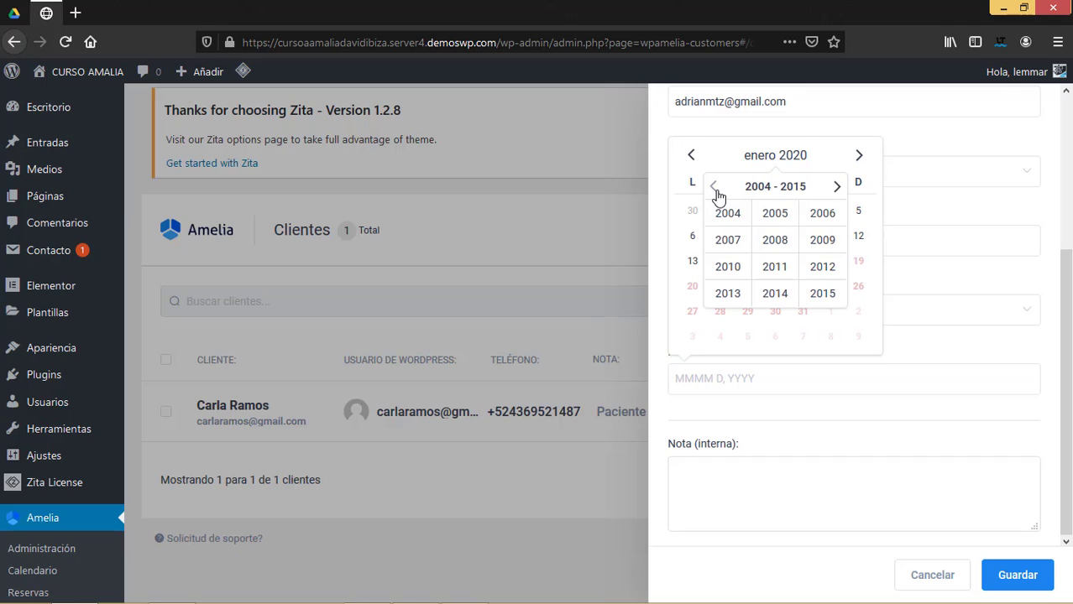
left_click(713, 190)
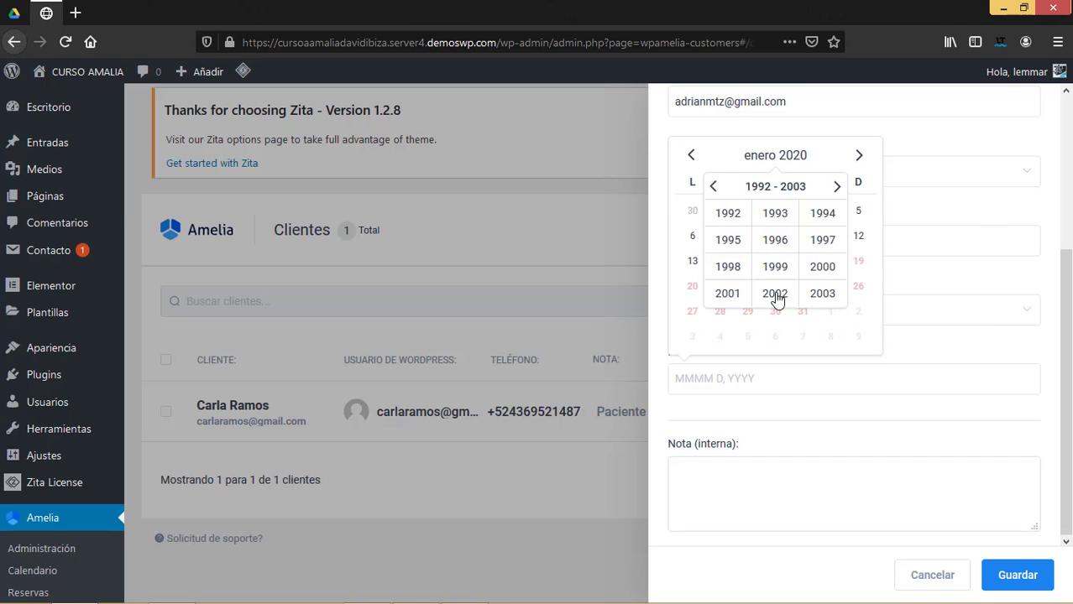
left_click(822, 267)
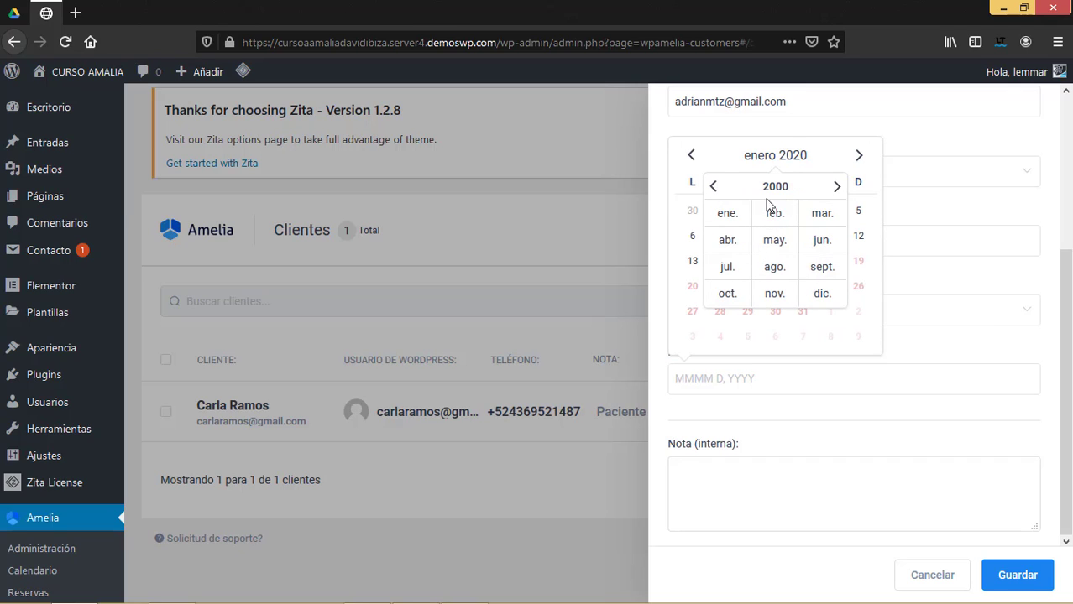
left_click(779, 273)
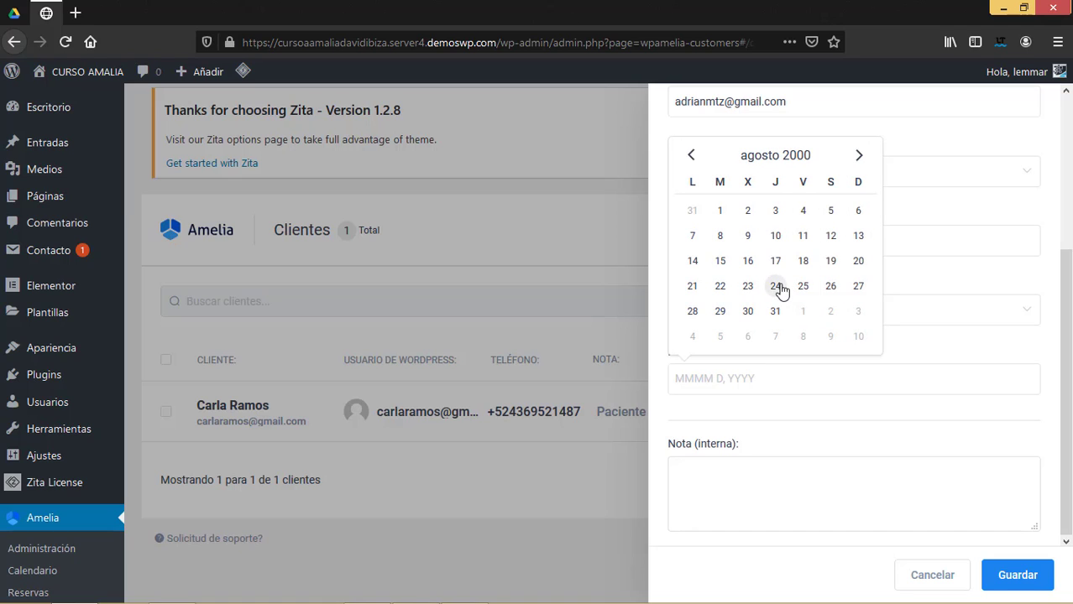
left_click(803, 287)
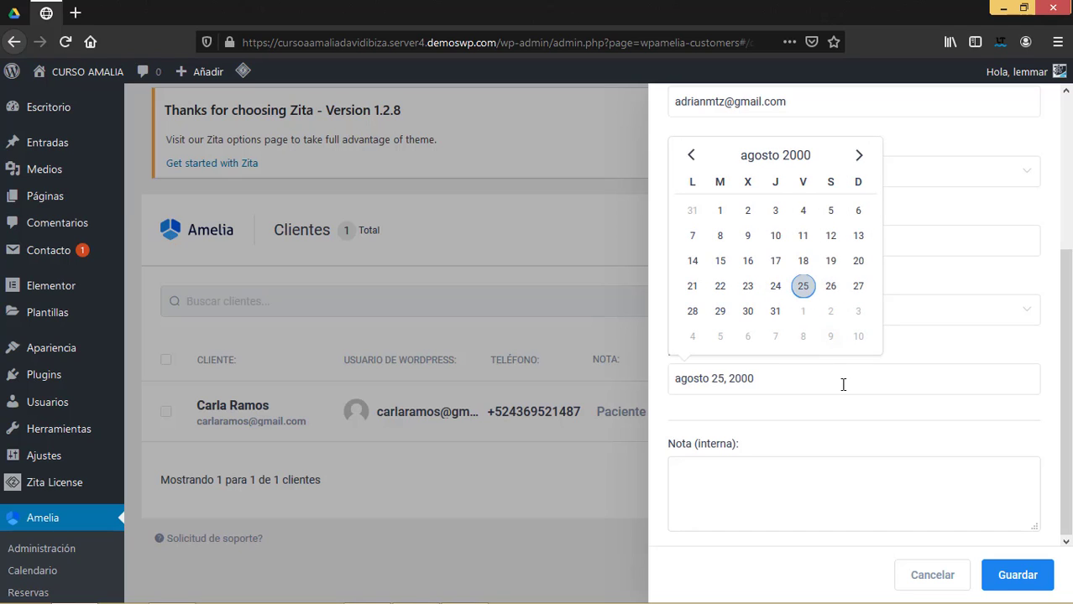
left_click(732, 475)
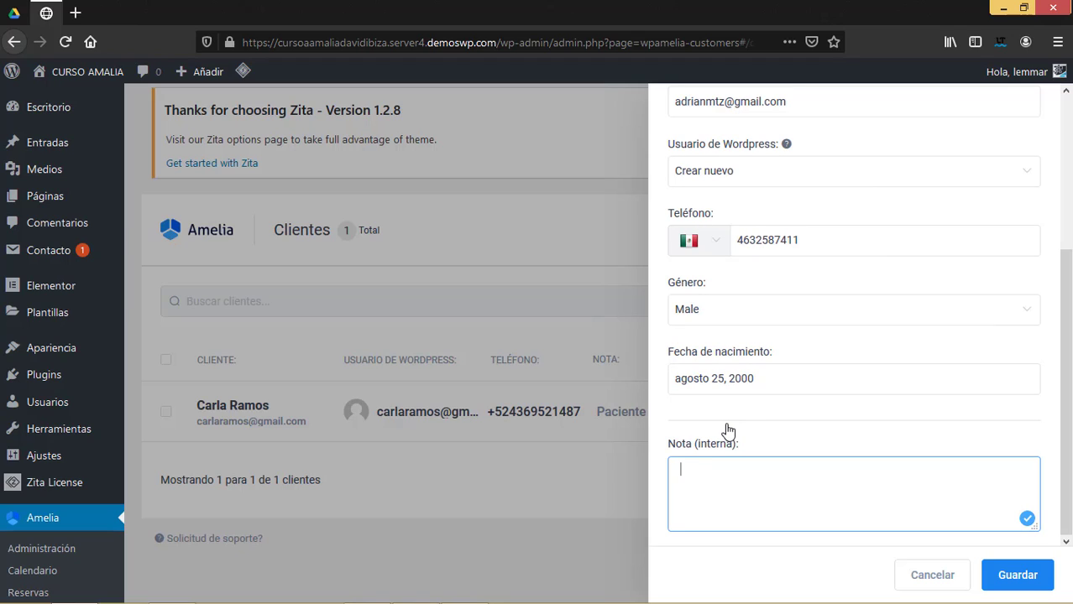
Enter the note 'Paciente y cliente frecuente del laboratorio' and save the second customer.
type("Paciente y c")
type("liente frecuente del")
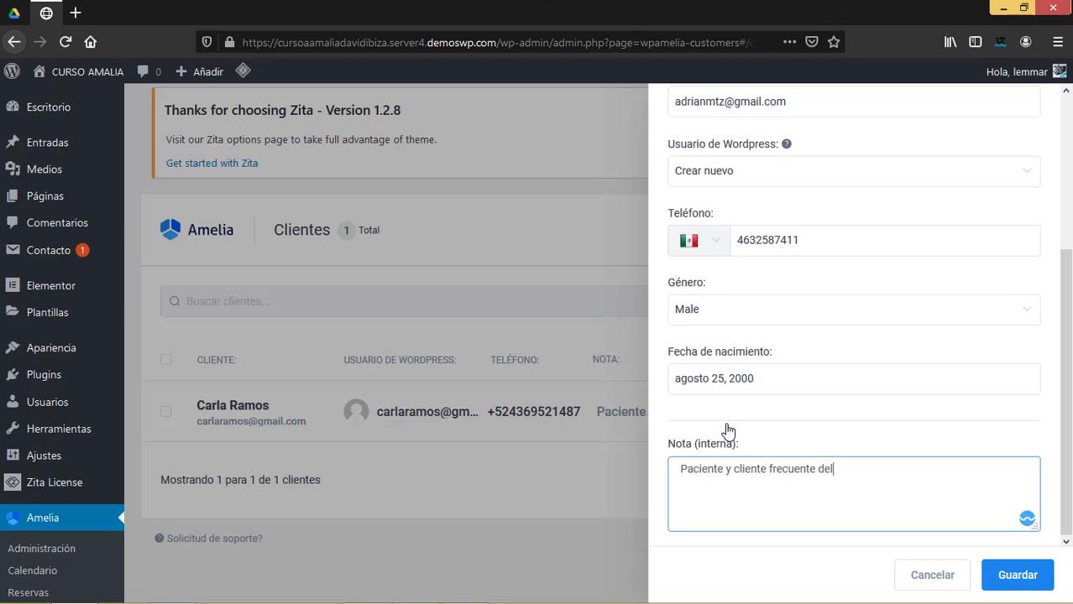
type(" laboratorio")
scroll(810, 468, "up", 5)
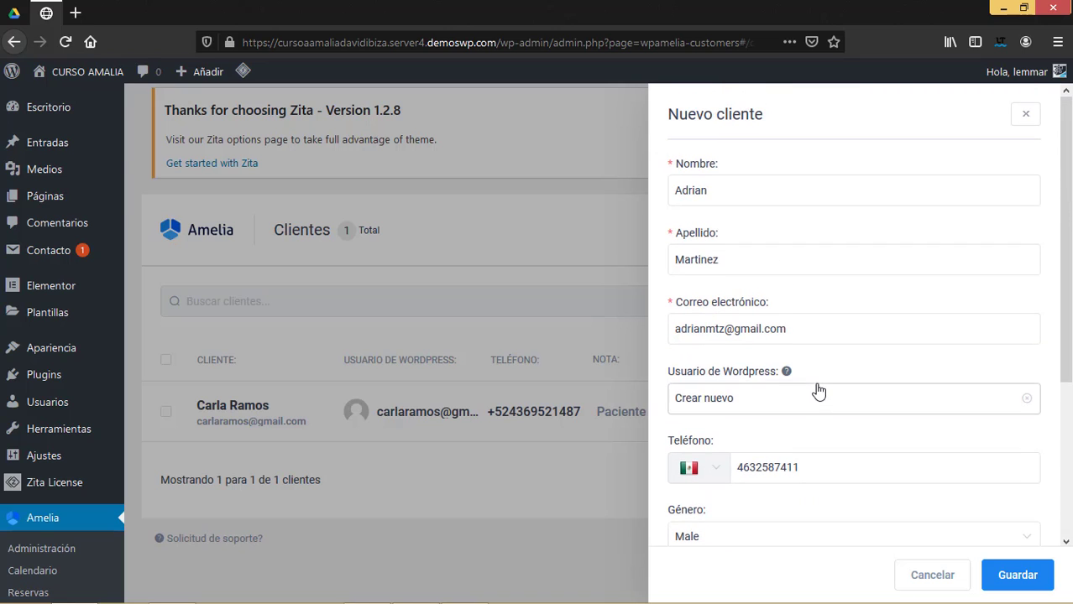
scroll(755, 478, "down", 3)
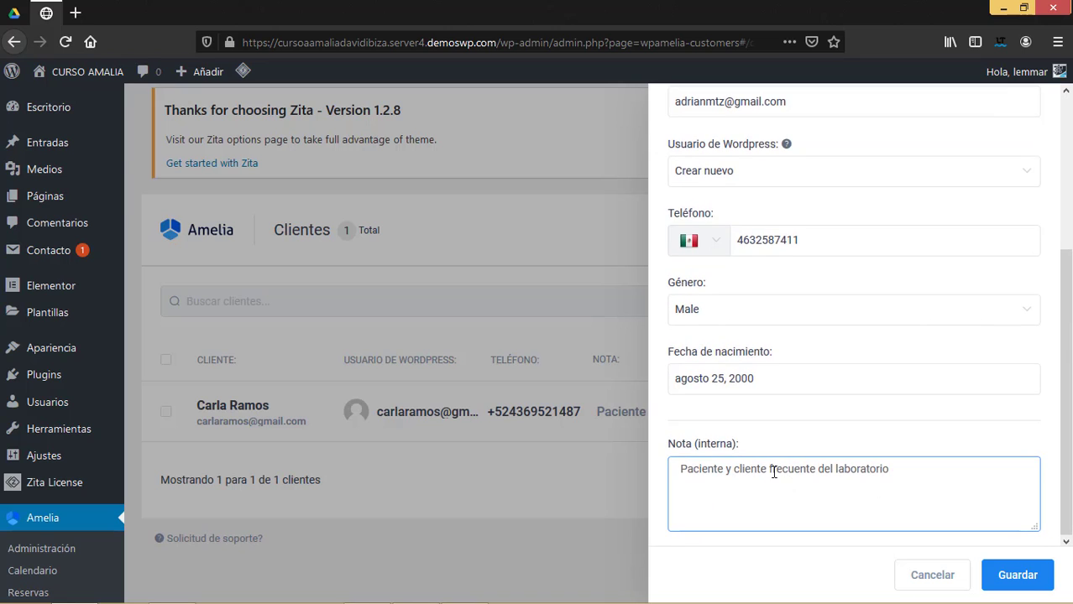
left_click(1016, 577)
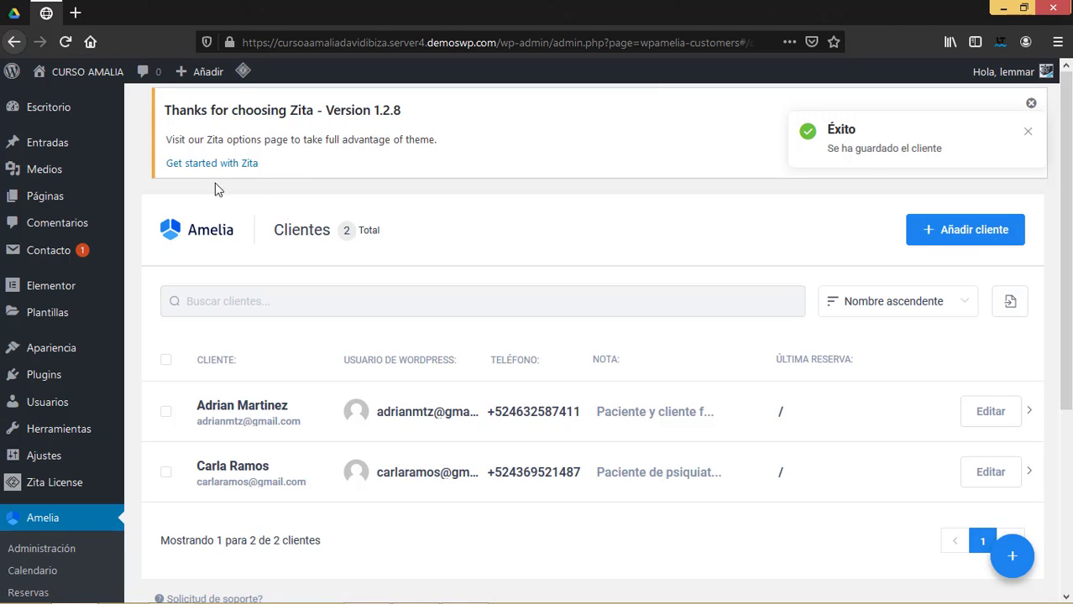
Scroll the Clientes list to confirm both saved customers with phones and notes.
scroll(630, 354, "down", 5)
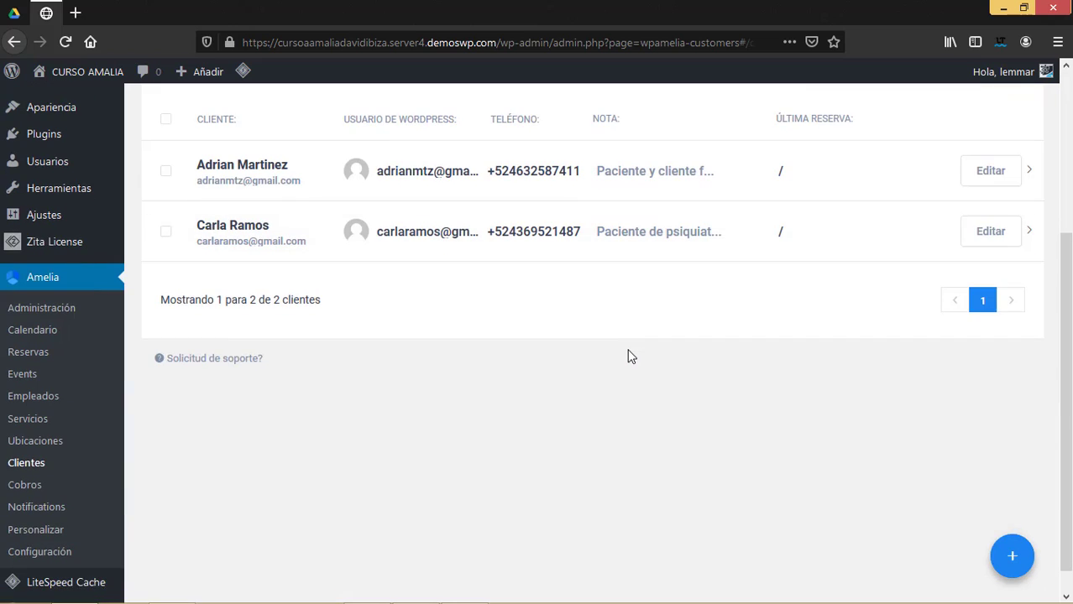
scroll(630, 354, "up", 3)
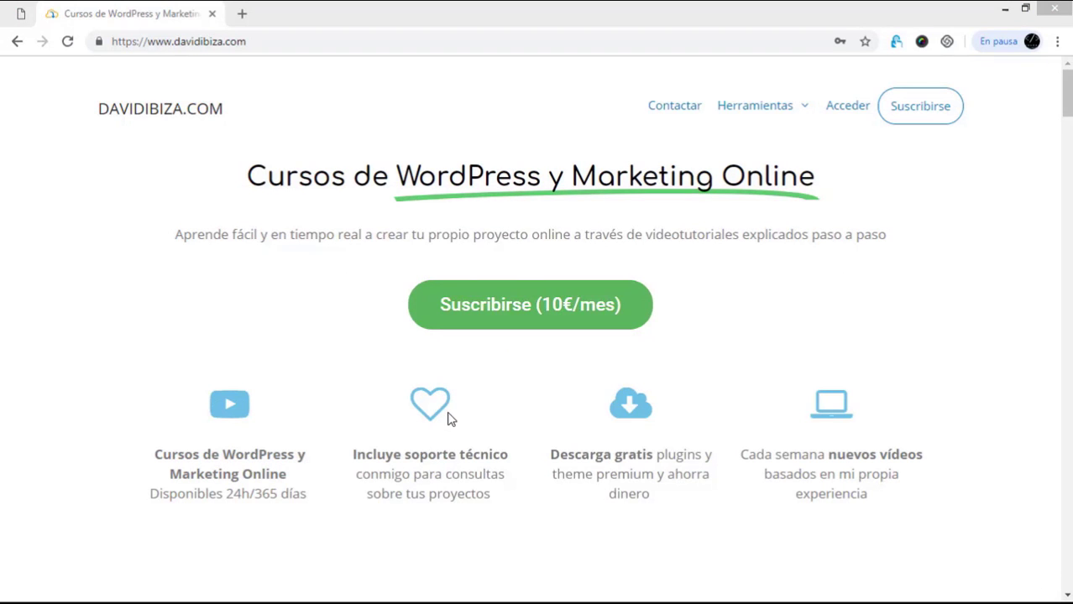
Switch to the davidibiza.com window and scroll down to its premium plugins and templates lists.
left_click_drag(1065, 97, 1067, 166)
scroll(834, 370, "down", 3)
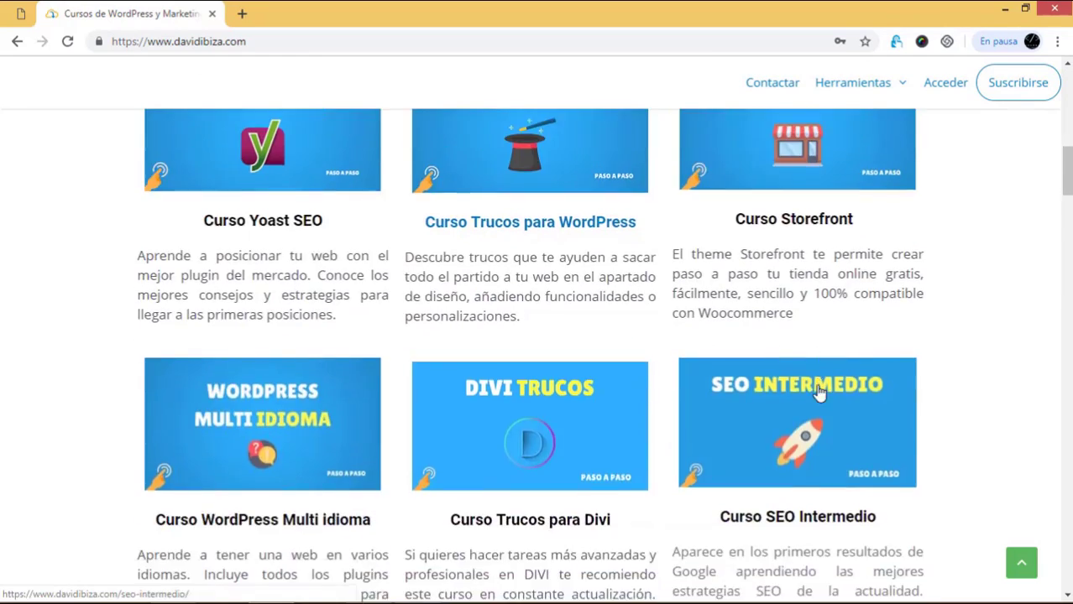
scroll(819, 392, "down", 3)
scroll(818, 392, "up", 10)
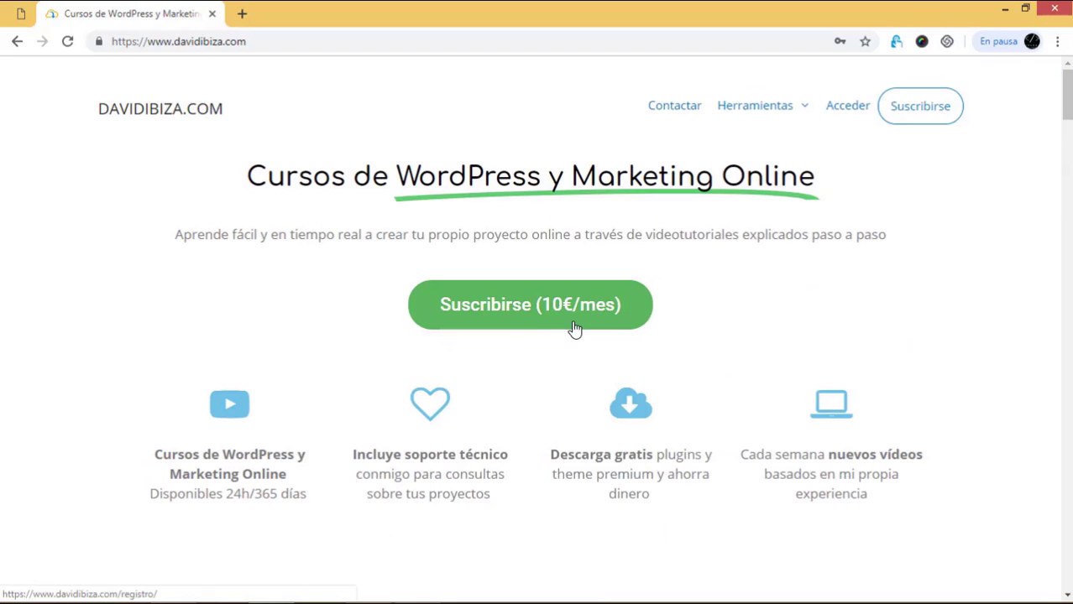
scroll(575, 328, "down", 5)
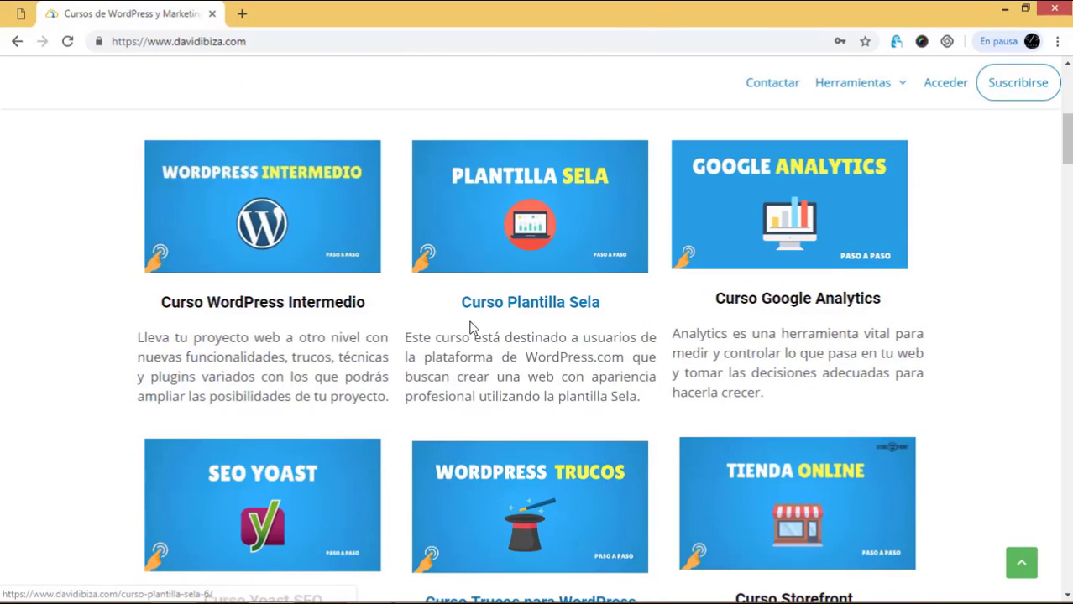
scroll(613, 443, "down", 2)
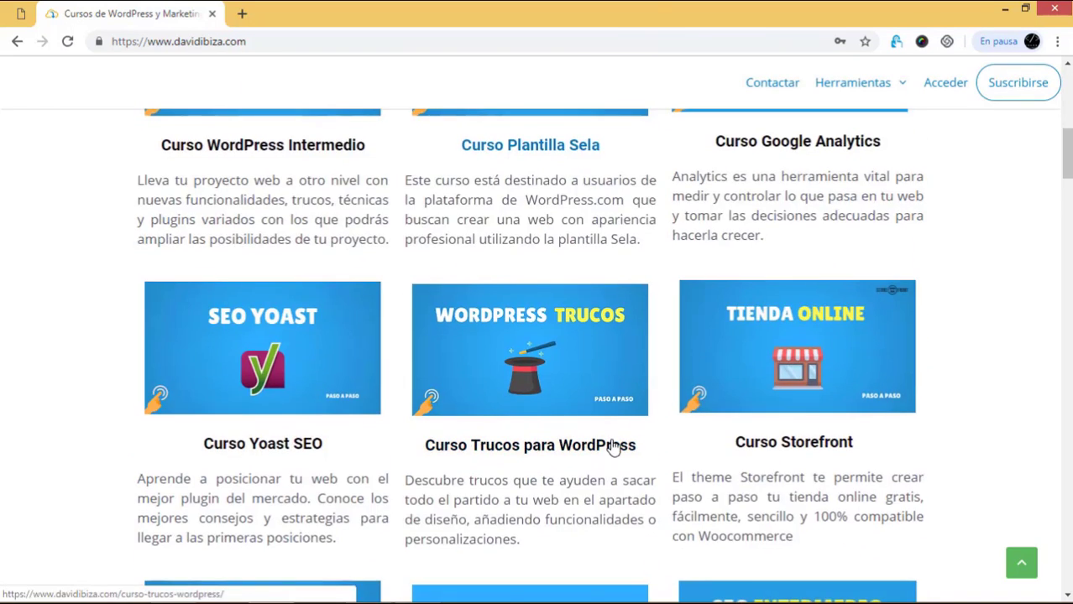
scroll(587, 436, "down", 3)
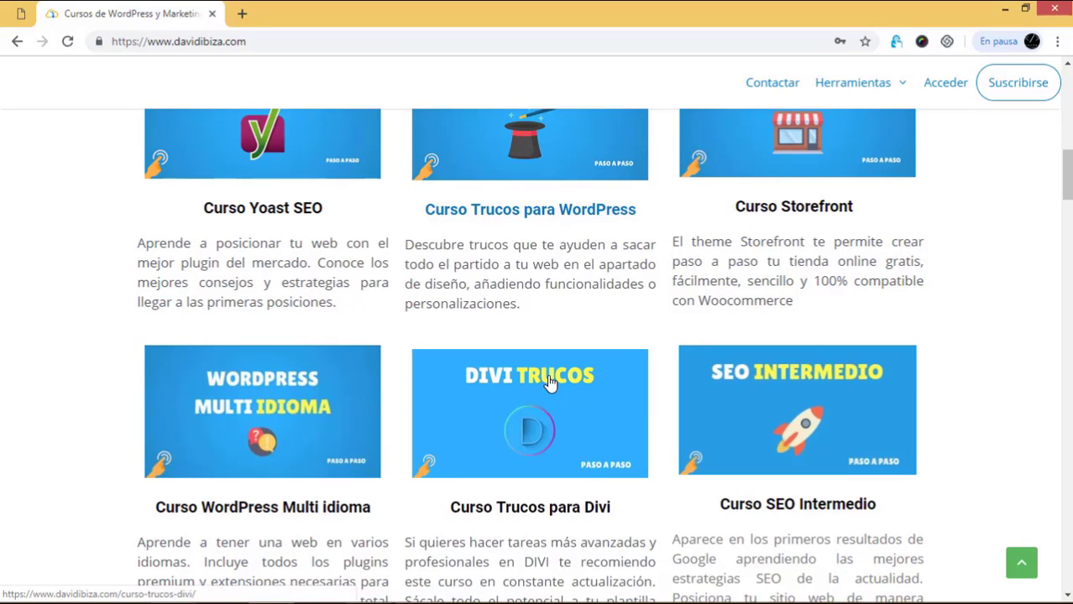
scroll(550, 382, "up", 7)
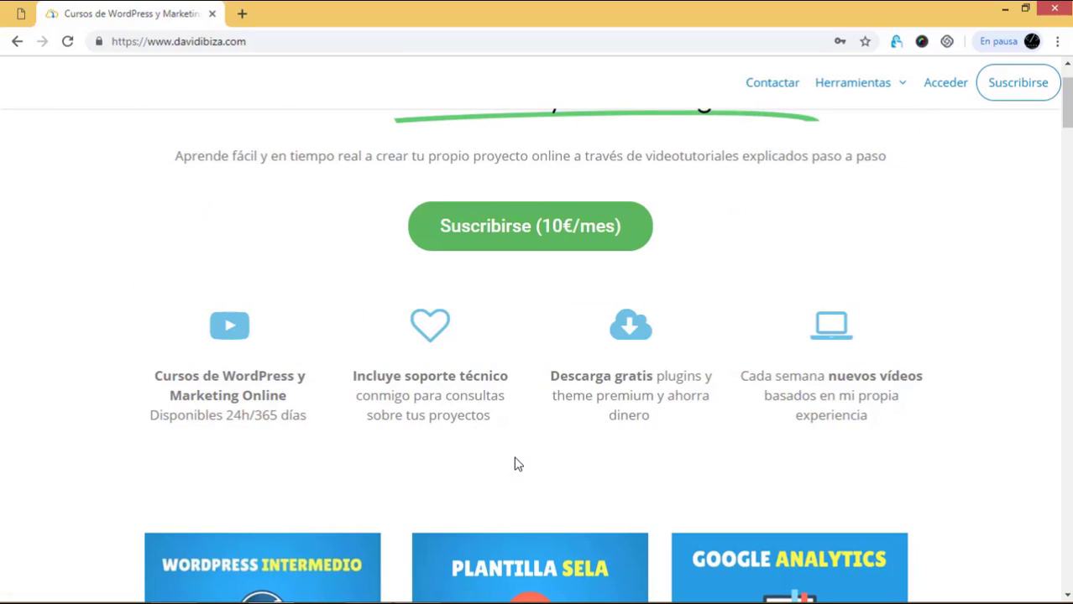
scroll(518, 460, "down", 3)
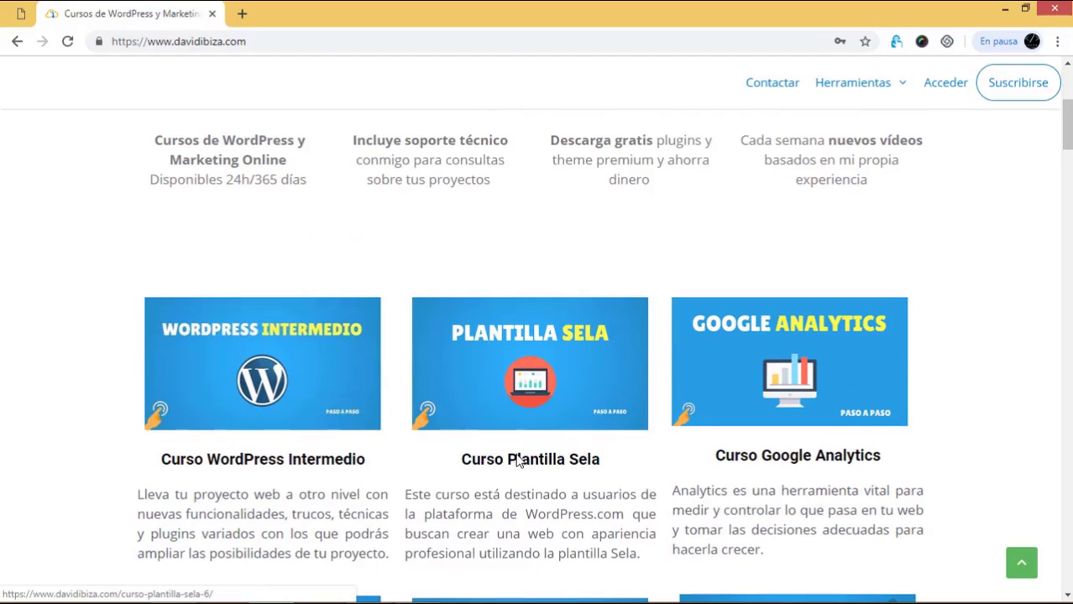
scroll(518, 460, "down", 2)
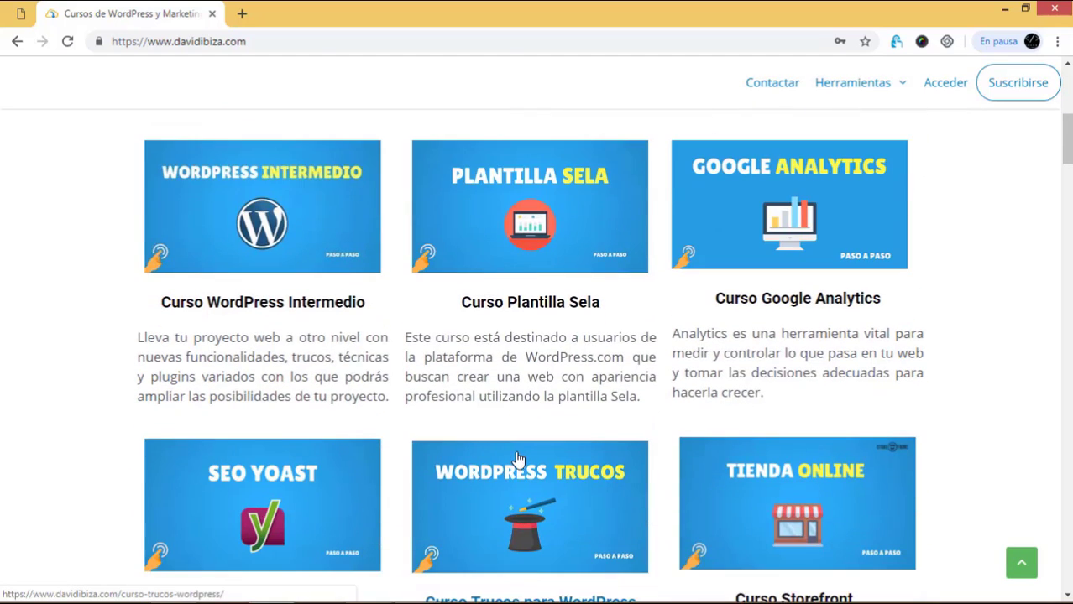
scroll(518, 460, "up", 4)
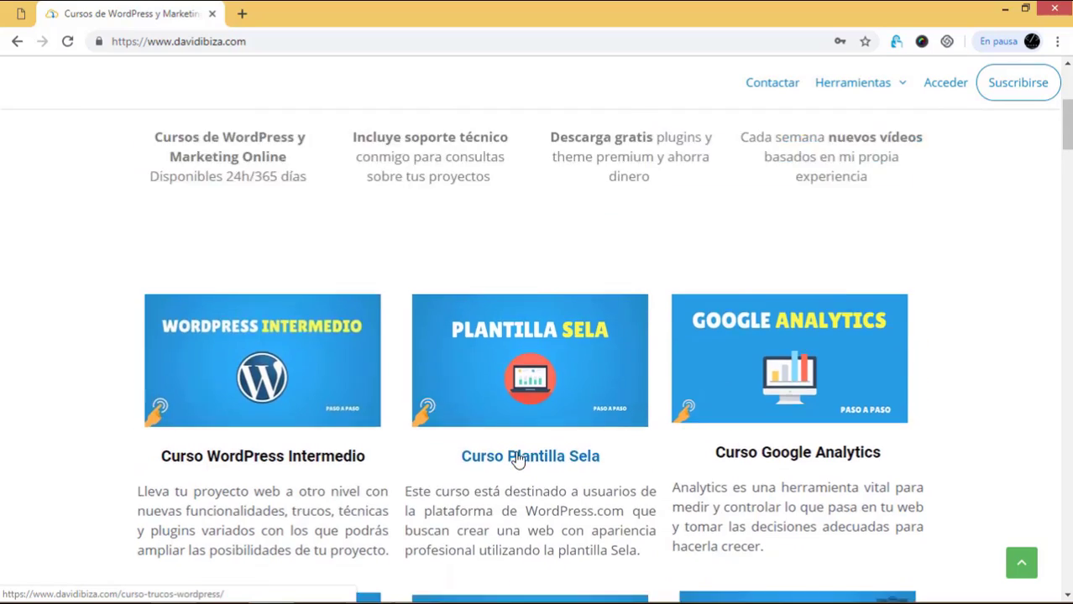
scroll(613, 429, "down", 20)
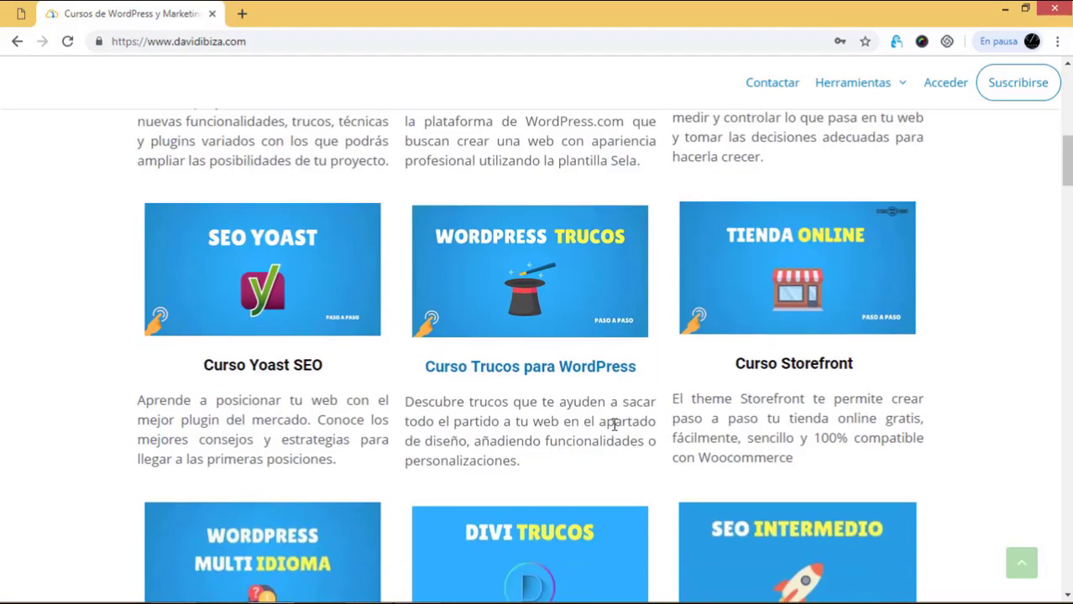
scroll(613, 430, "down", 15)
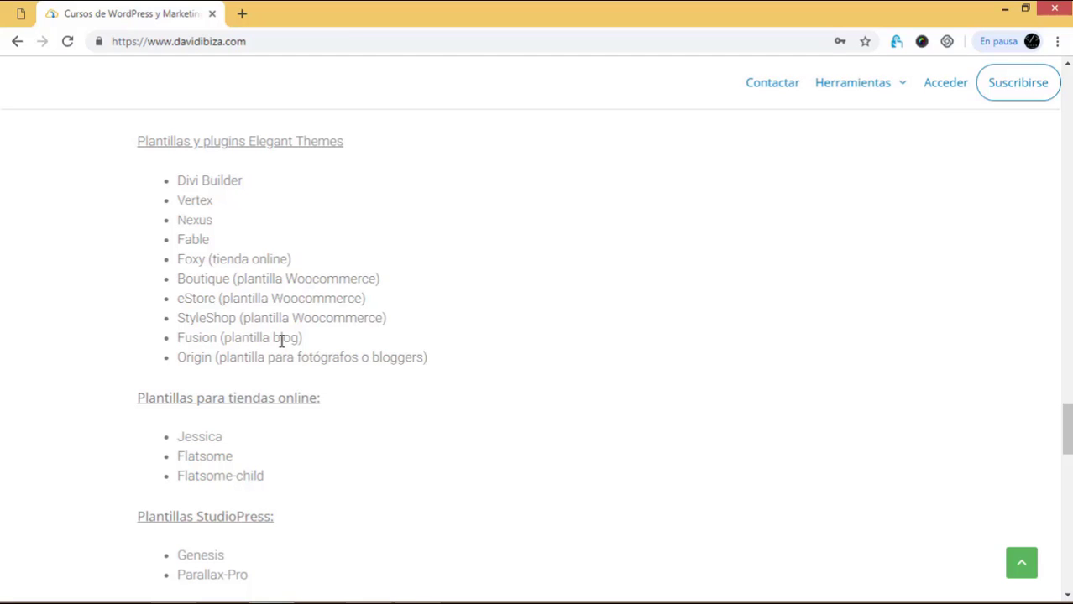
scroll(282, 346, "up", 15)
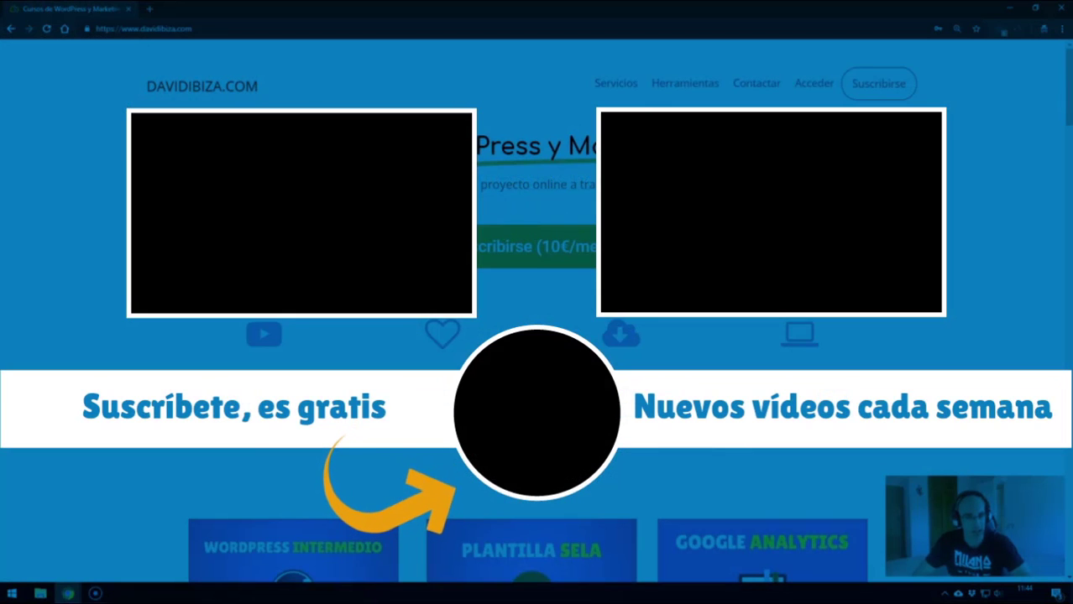
scroll(536, 311, "down", 1)
scroll(536, 311, "down", 1)
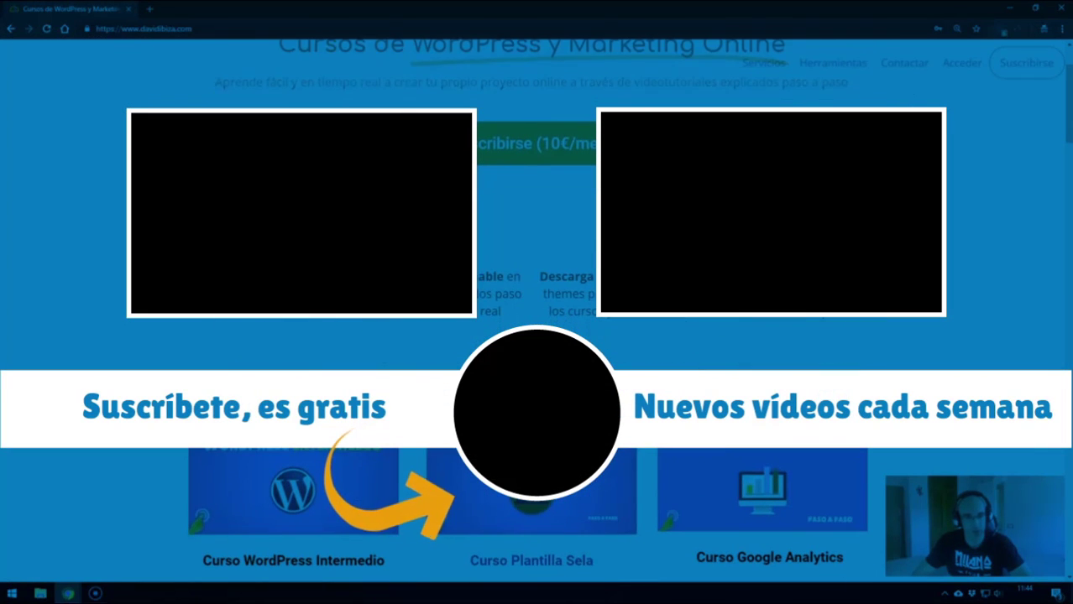
scroll(536, 310, "down", 4)
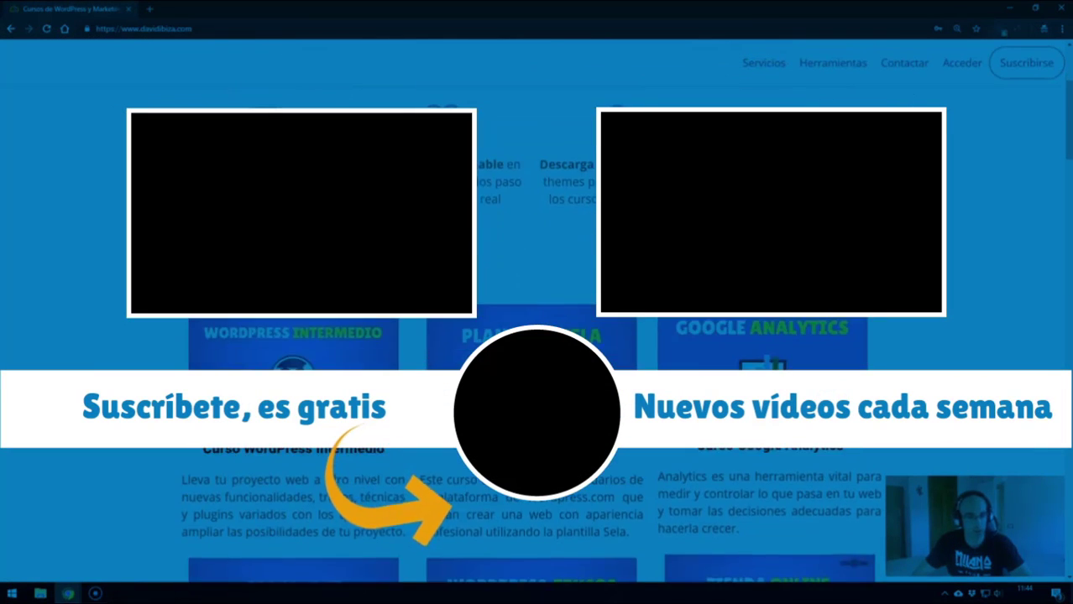